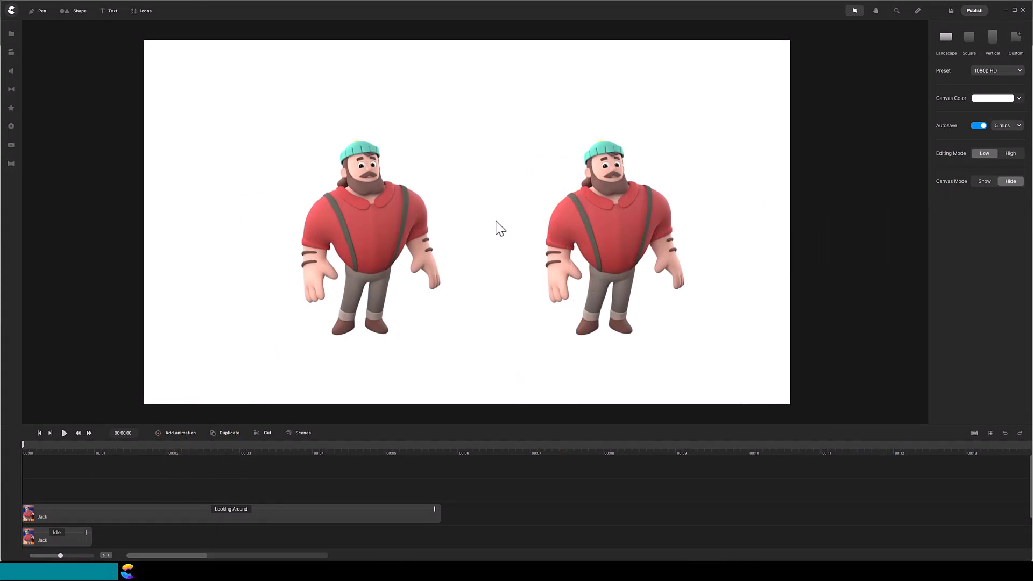
Change the action of the Idle Jack character to Working on PC
click(173, 515)
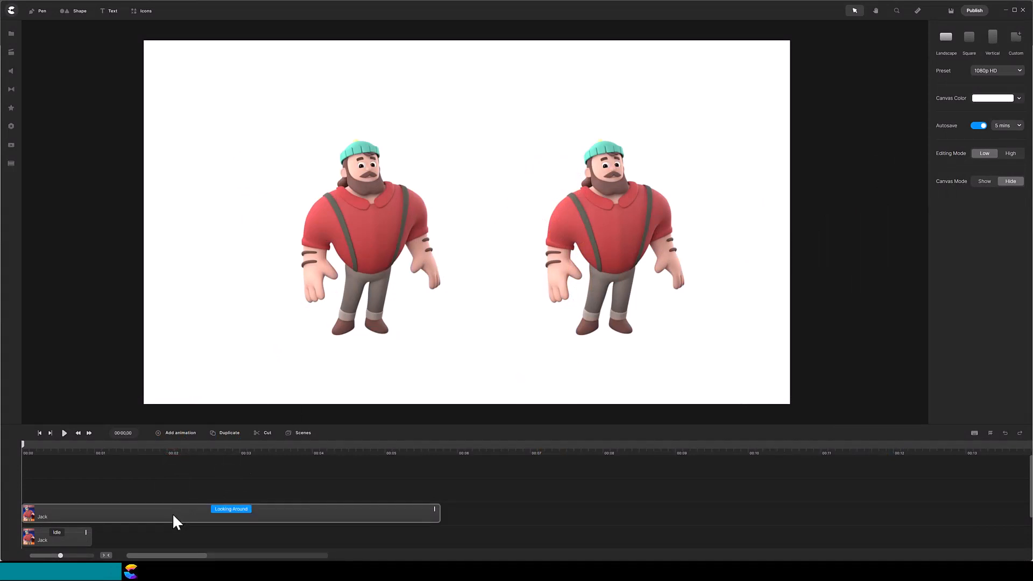
click(172, 515)
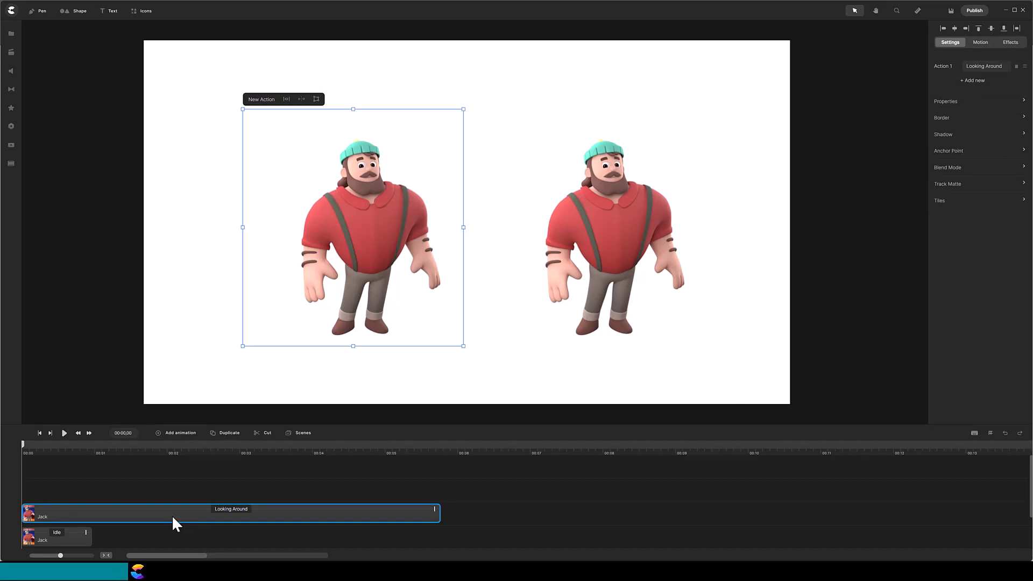
click(73, 540)
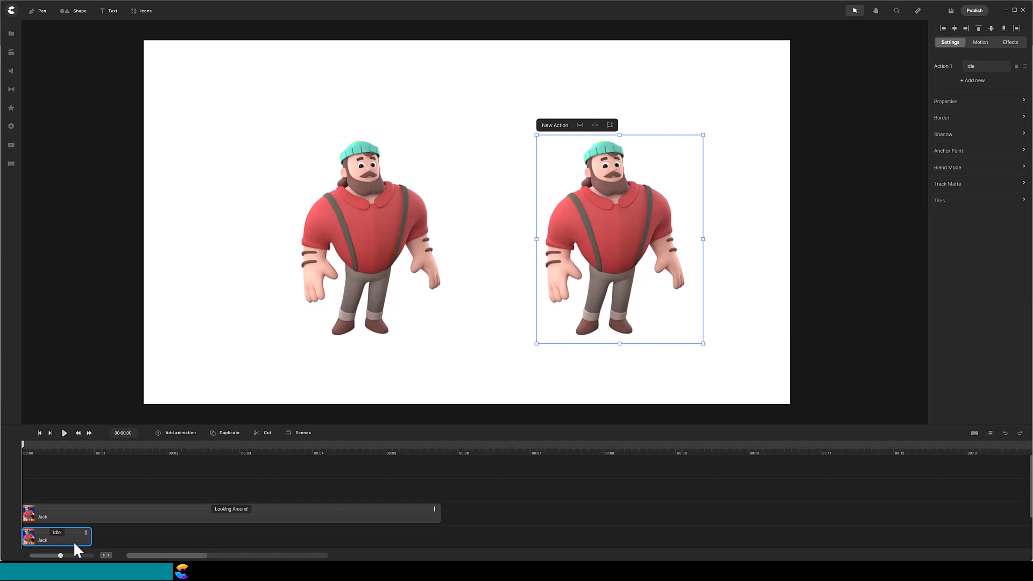
click(971, 69)
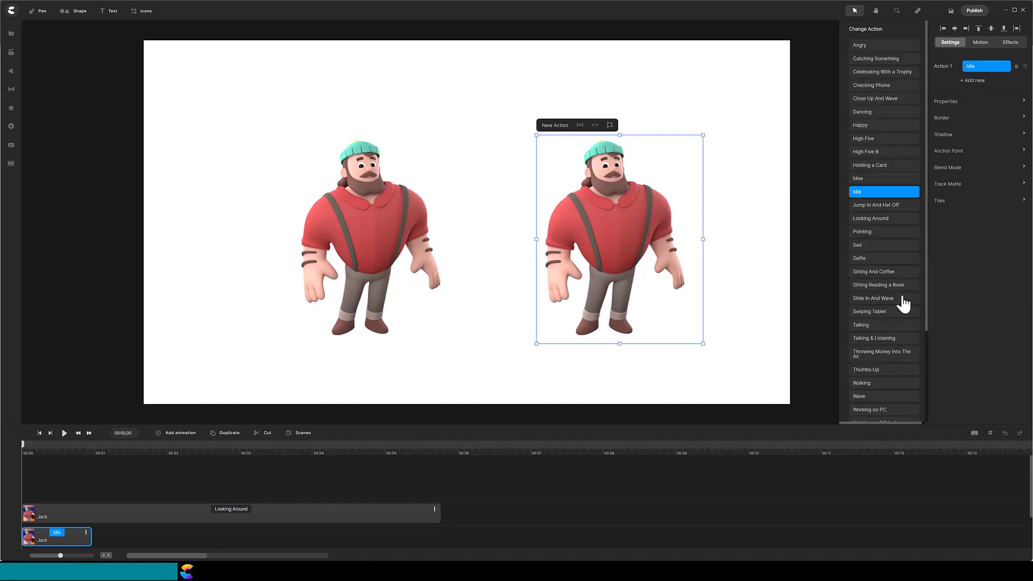
click(867, 412)
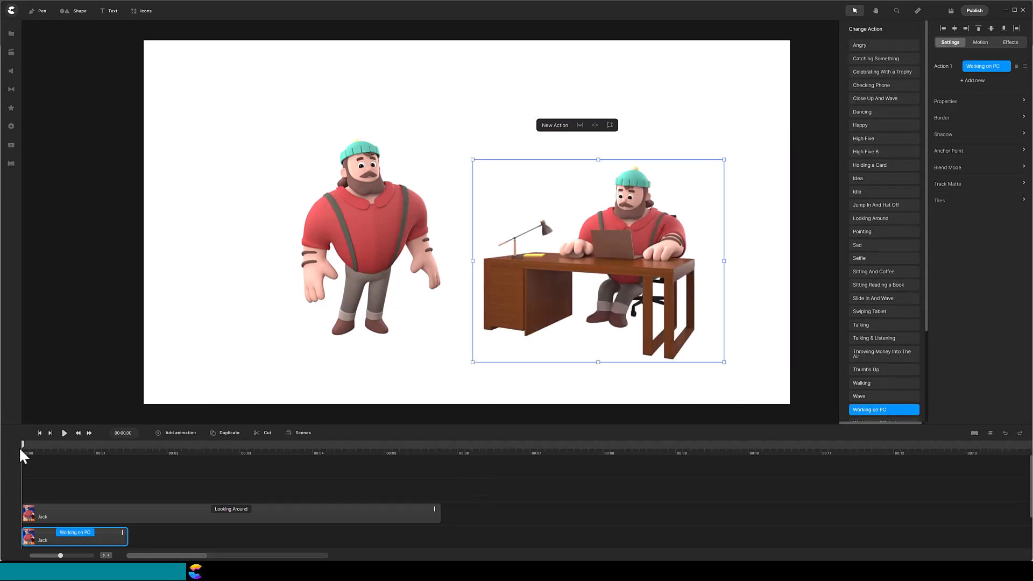
Scrub to the end of the Looking Around clip and view its options for disabling the starting and ending animations
drag(22, 446, 438, 454)
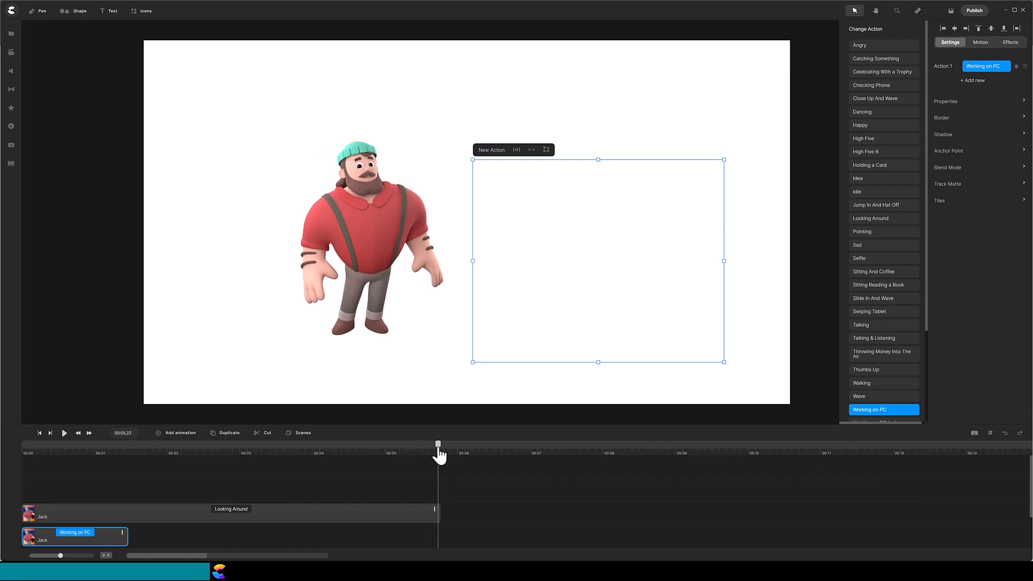
right_click(243, 509)
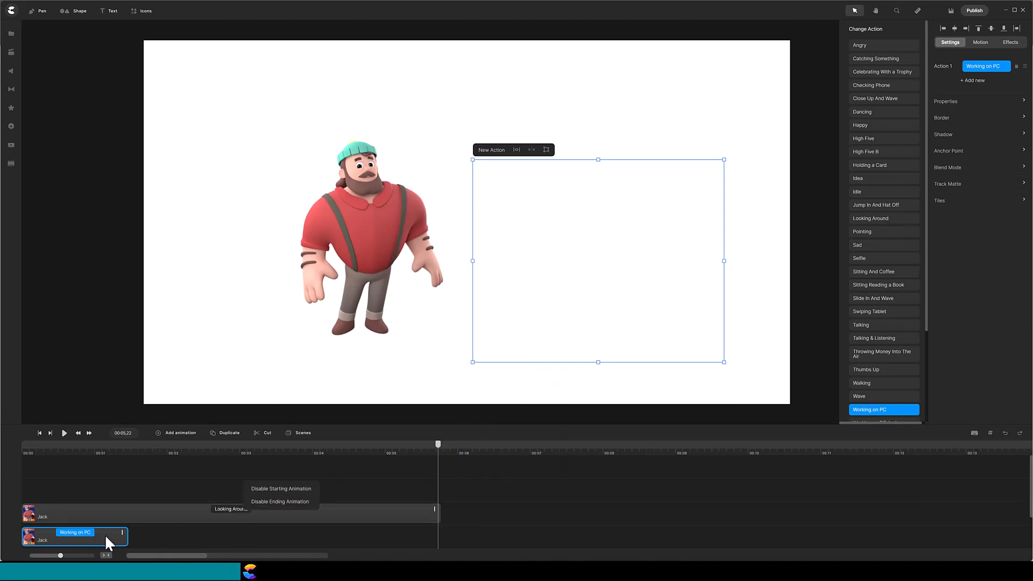
click(134, 489)
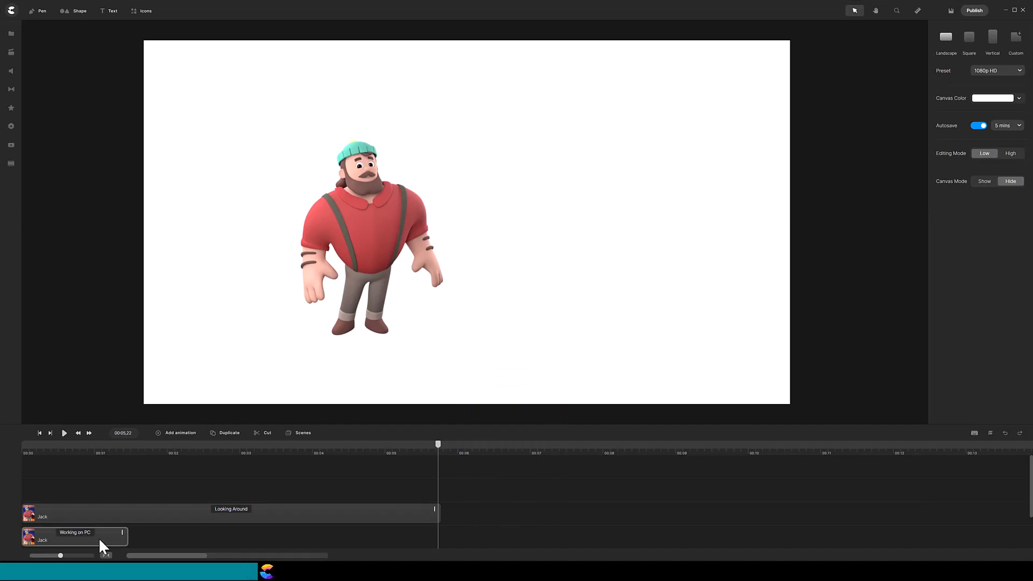
Delete the Jack clip with the Working on PC action from the timeline
right_click(101, 535)
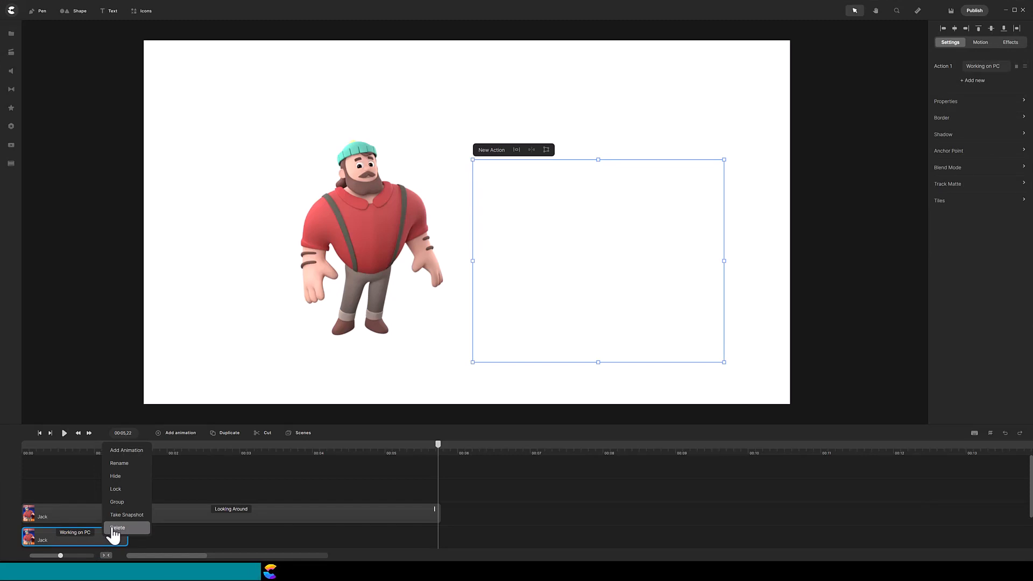
click(114, 528)
Disable both the starting animation and the ending animation of Jack's Looking Around action
click(118, 516)
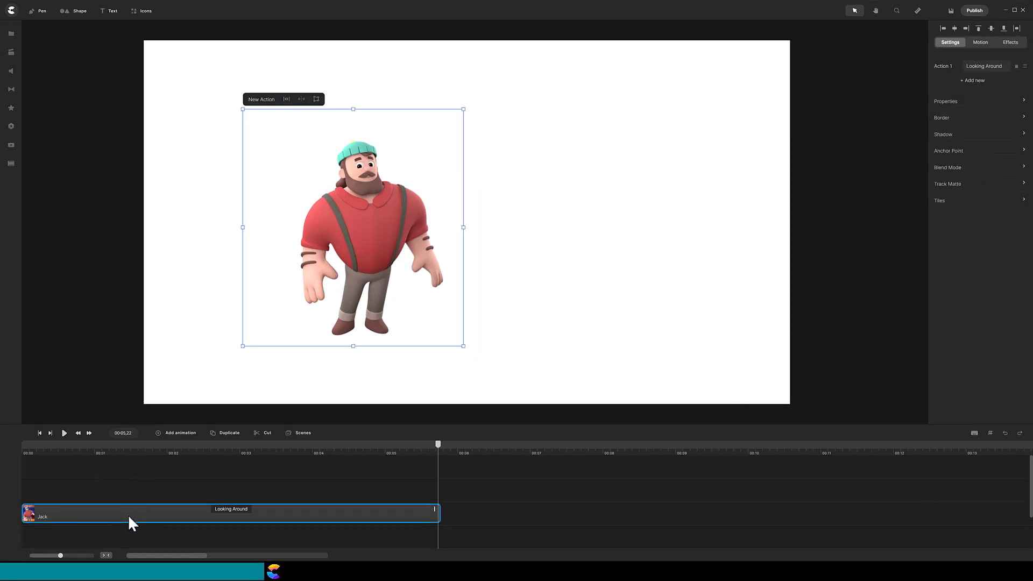
click(214, 510)
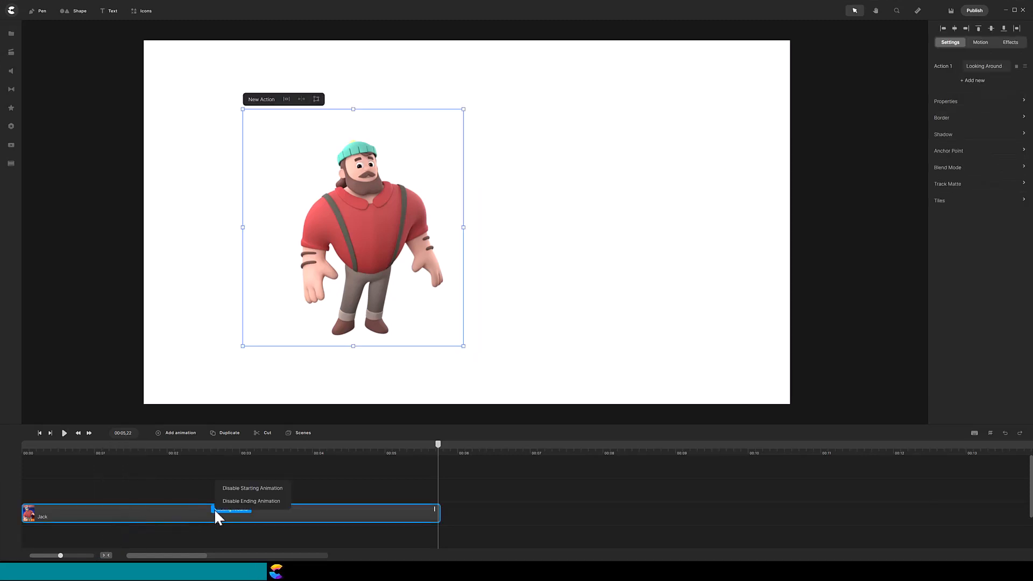
click(239, 490)
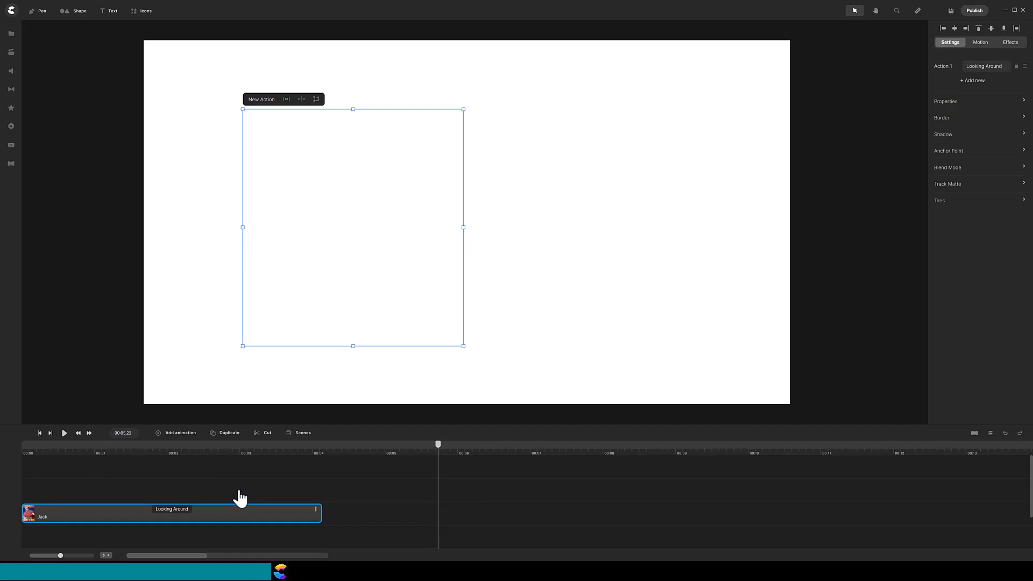
drag(438, 450, 3, 425)
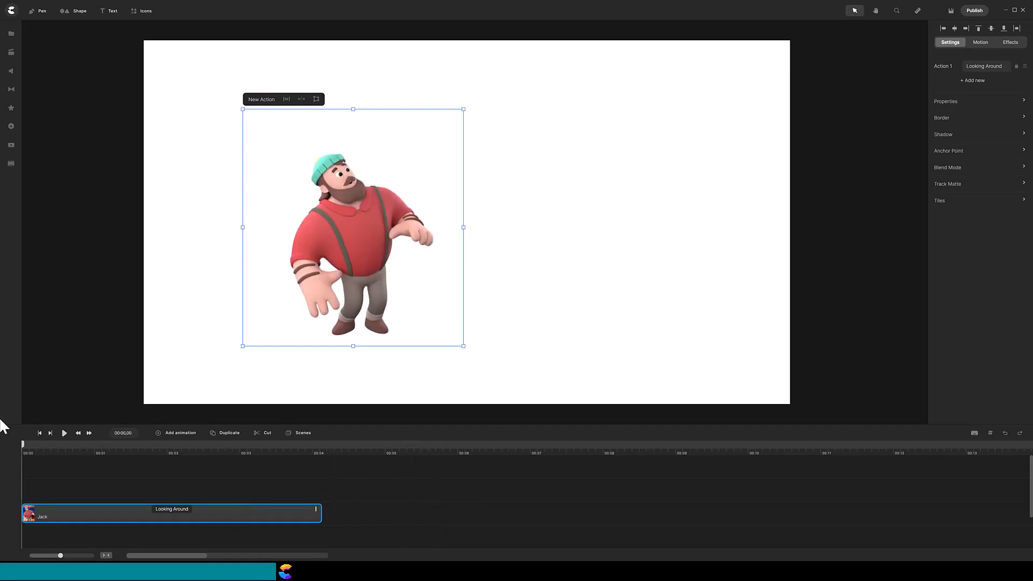
click(183, 510)
click(198, 501)
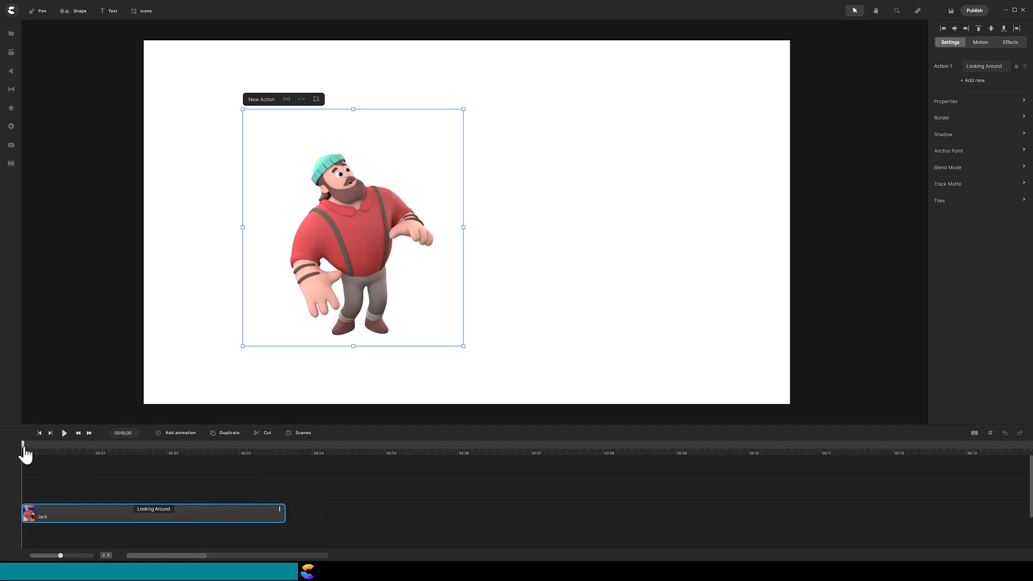
Duplicate the Looking Around clip and place the copy directly after the original on the same track, starting at 00:03,19
drag(24, 448, 284, 465)
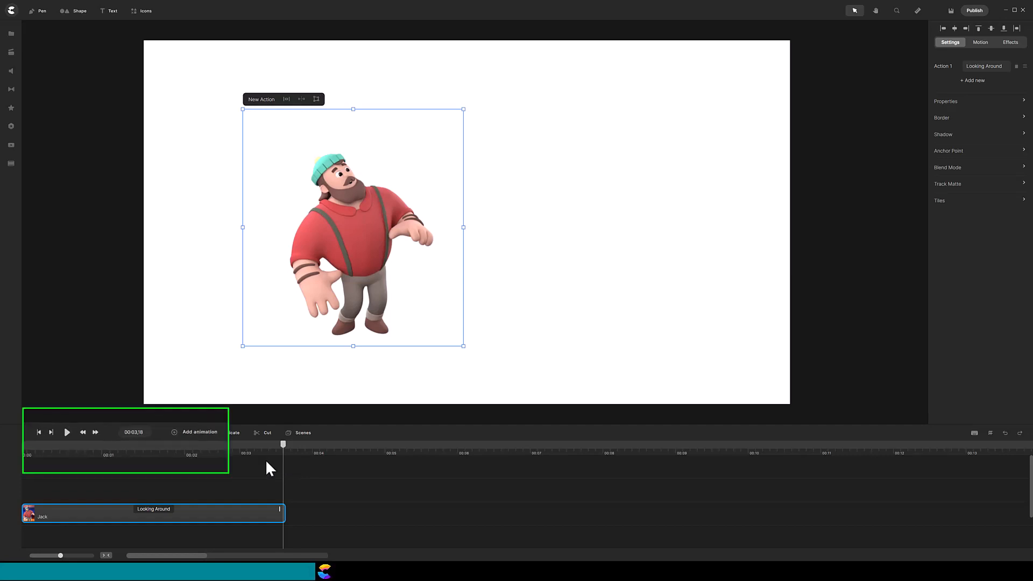
click(133, 427)
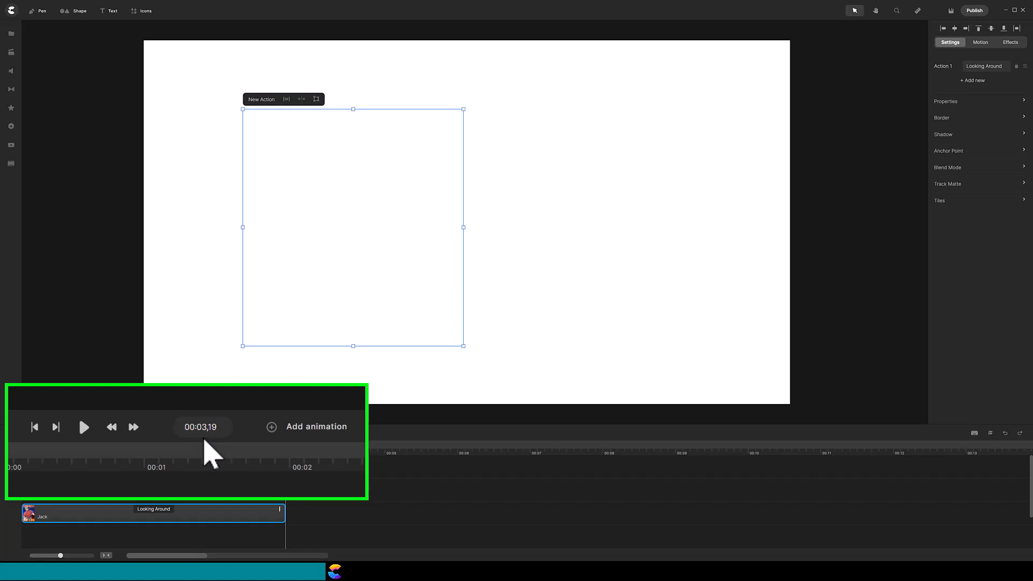
click(232, 442)
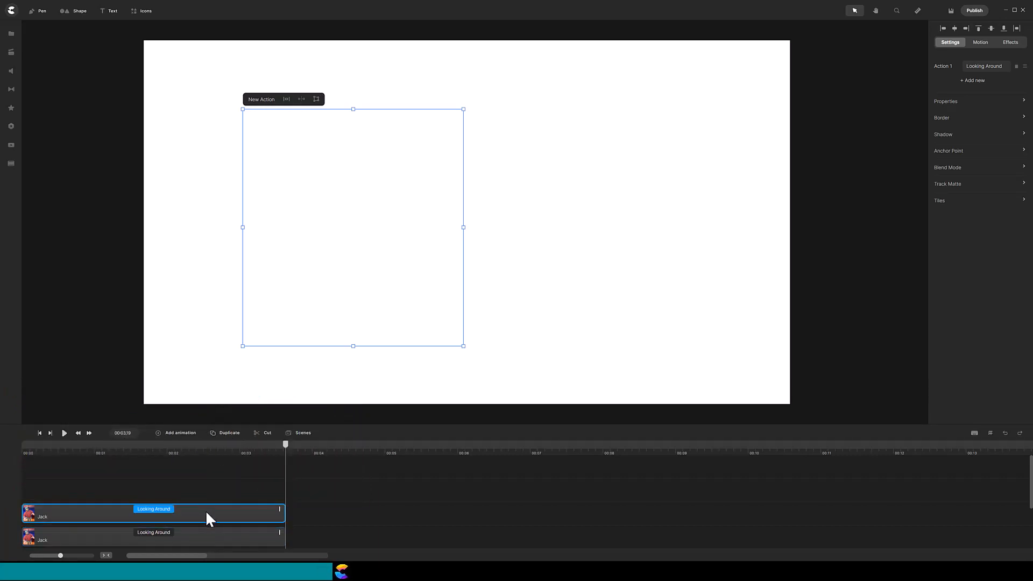
drag(254, 515, 468, 537)
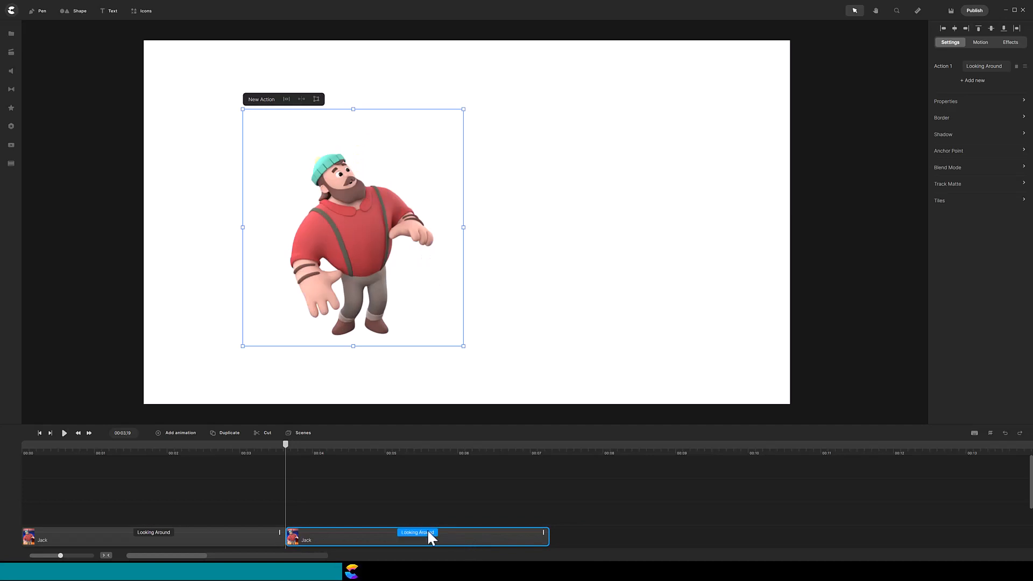
Duplicate the first Looking Around clip onto the track above and extend it to the end of the back-to-back pair at 00:07,08
mouse_move(284, 446)
mouse_down()
mouse_move(311, 445)
mouse_move(267, 446)
mouse_move(312, 448)
mouse_move(274, 450)
mouse_up()
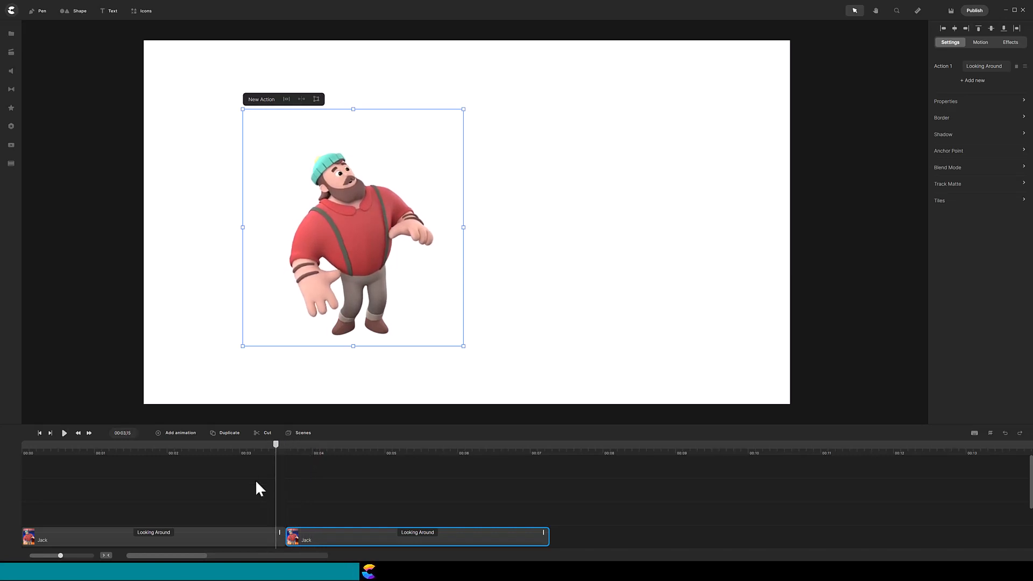
click(225, 536)
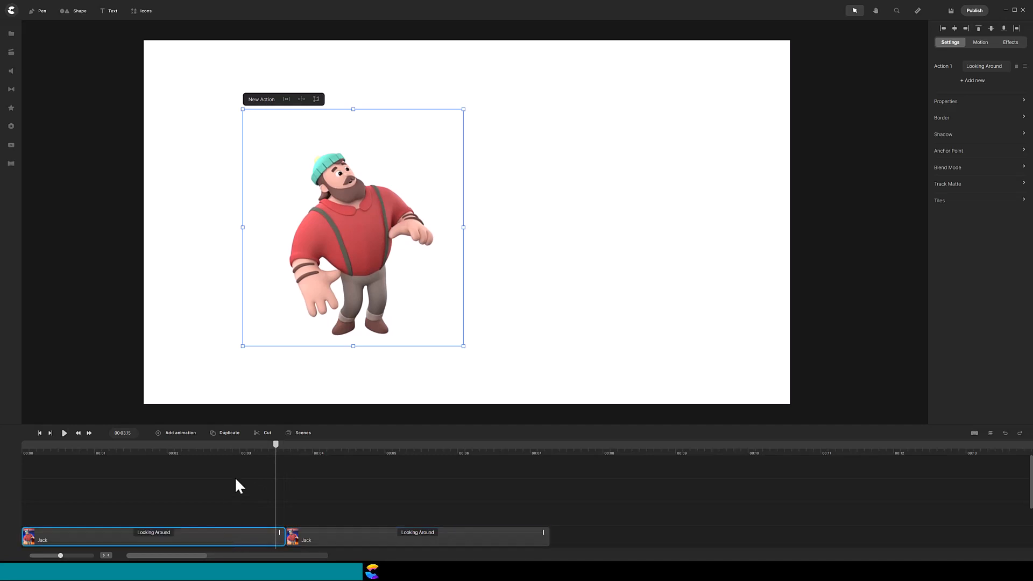
key(ctrl+z)
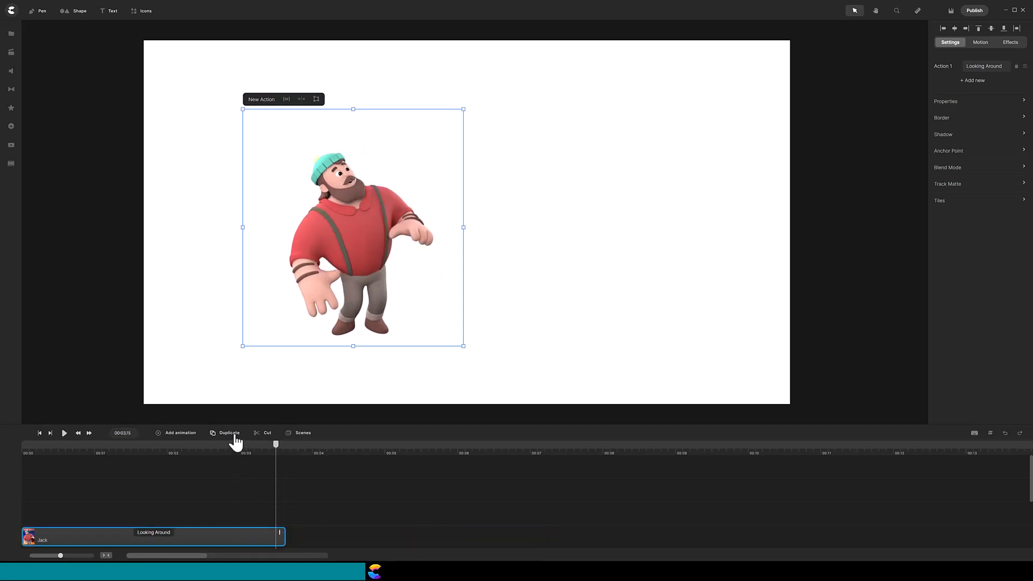
right_click(216, 486)
click(227, 480)
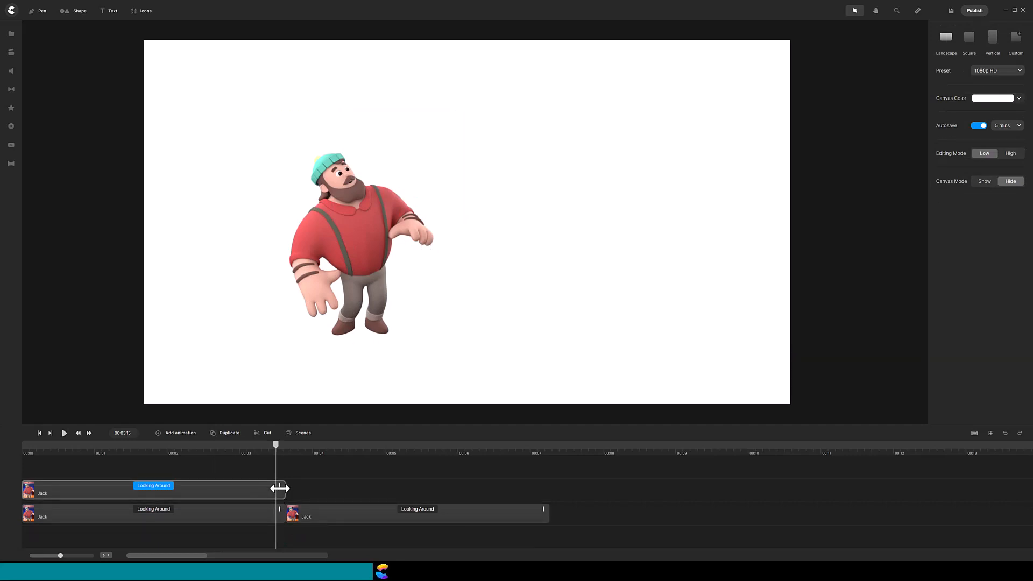
drag(286, 486, 543, 495)
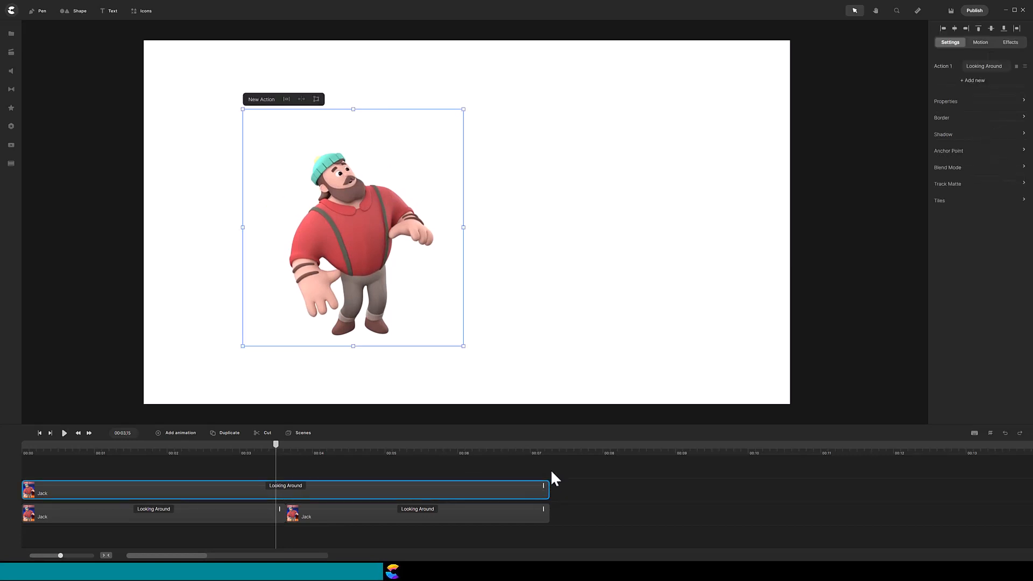
click(548, 453)
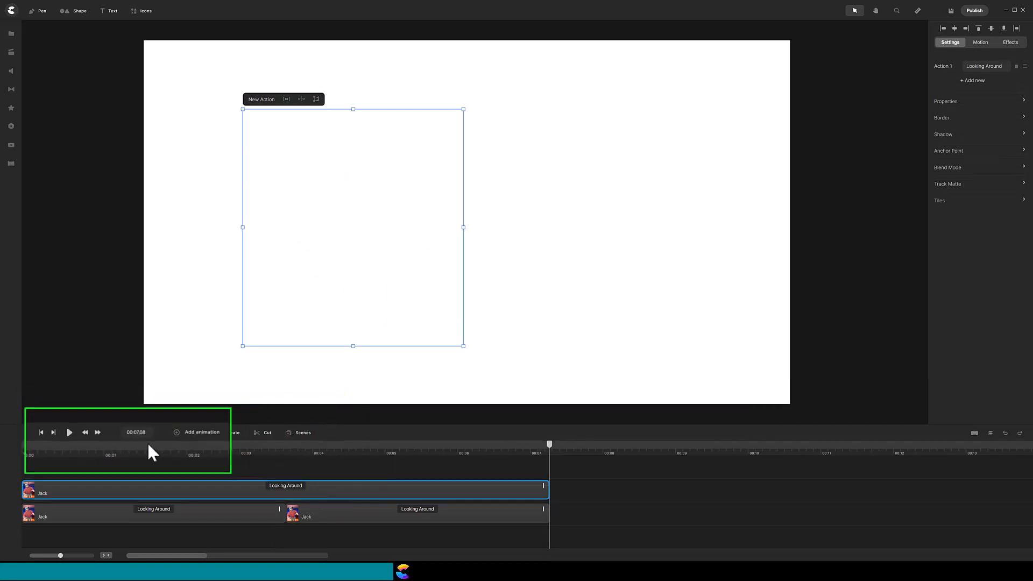
Scrub the timeline from the start to compare the extended Looking Around clip with the pair below it
click(40, 433)
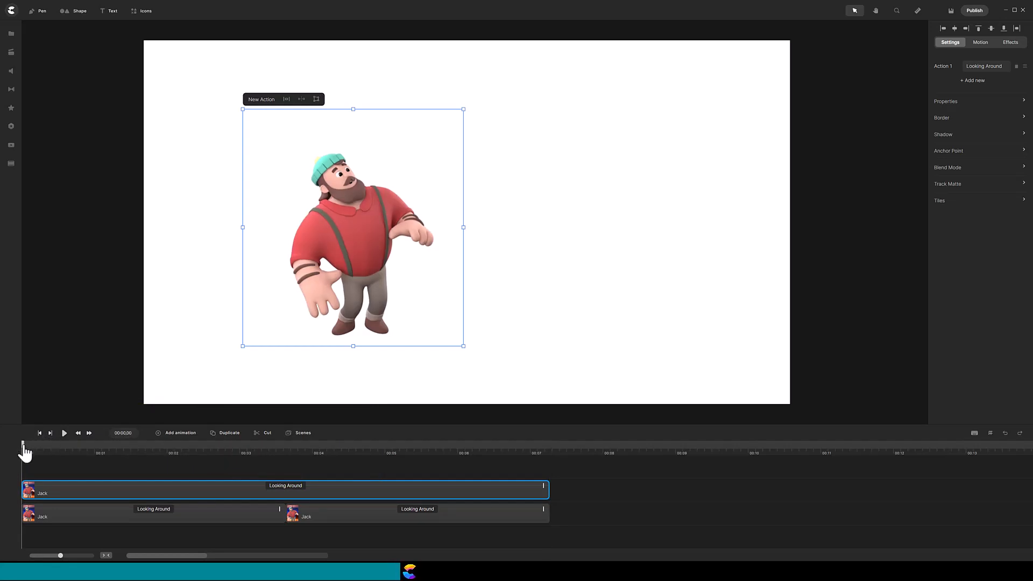
drag(27, 449, 508, 482)
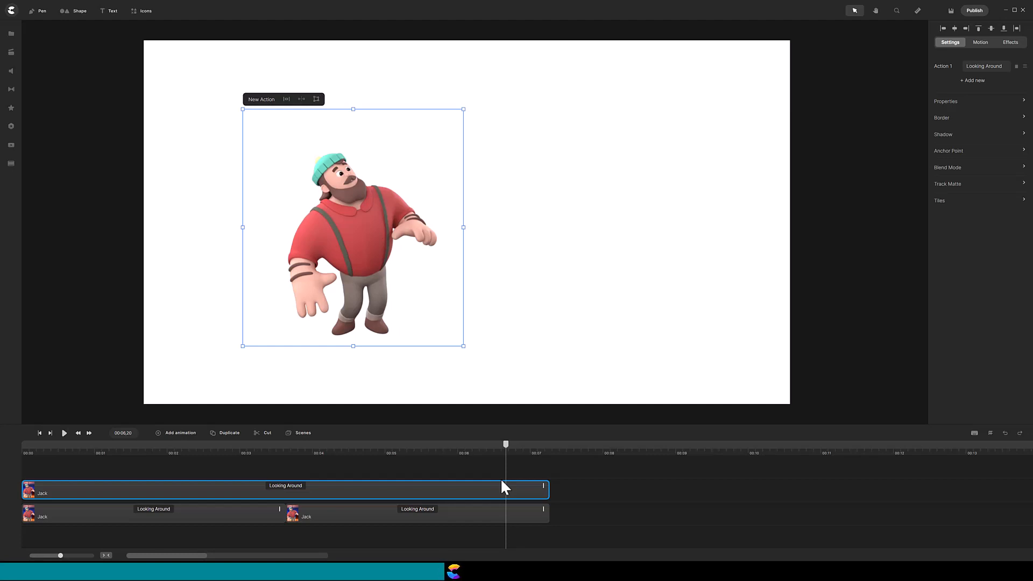
click(501, 483)
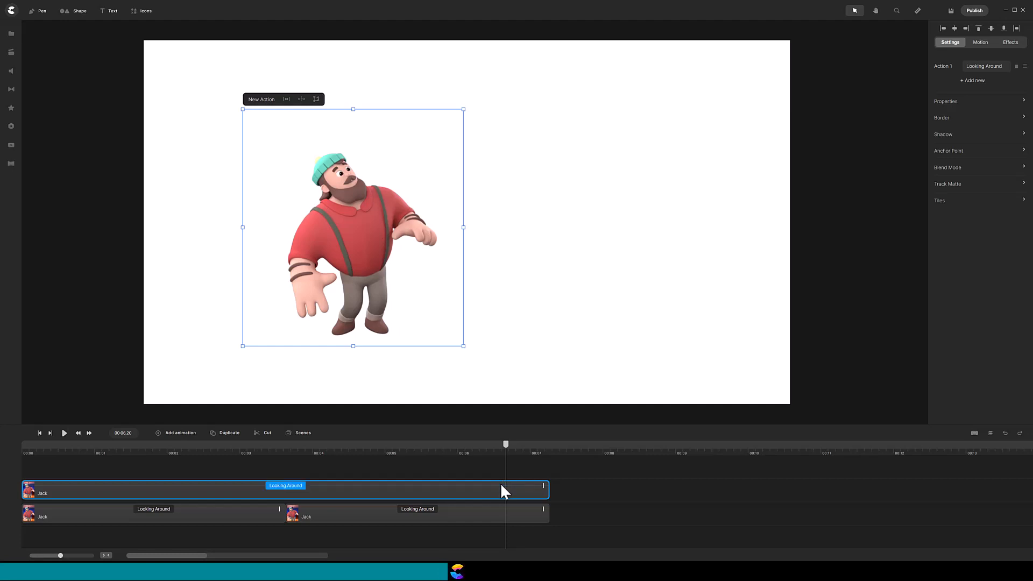
Shorten the upper Looking Around clip so that it ends at 00:05,00
click(386, 453)
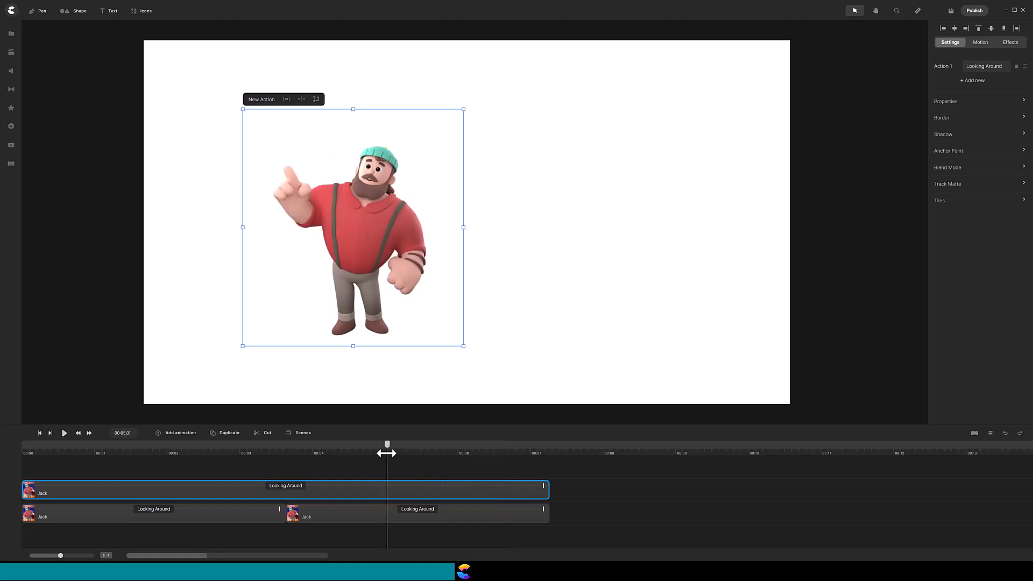
drag(387, 453, 385, 453)
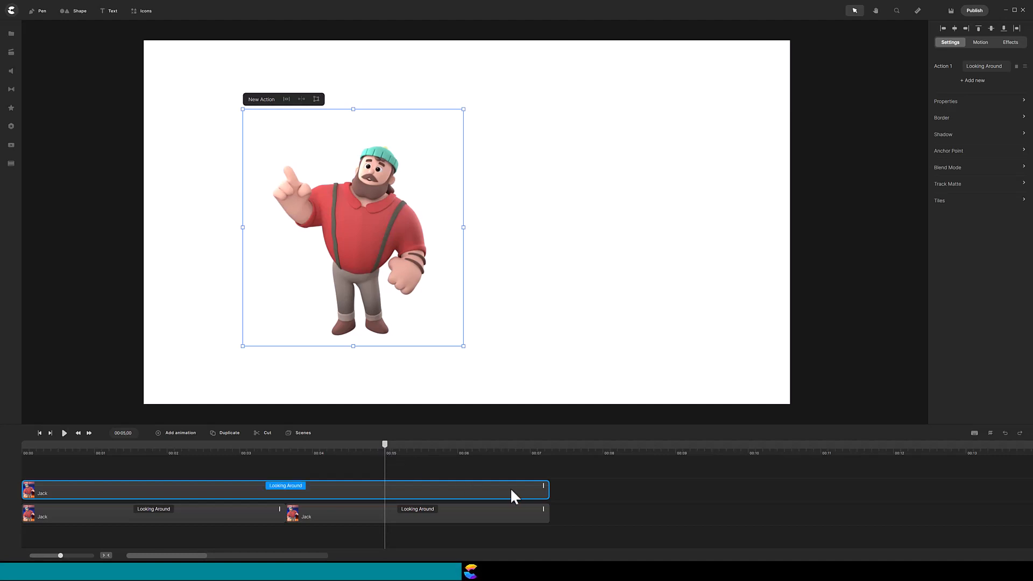
drag(544, 489, 376, 487)
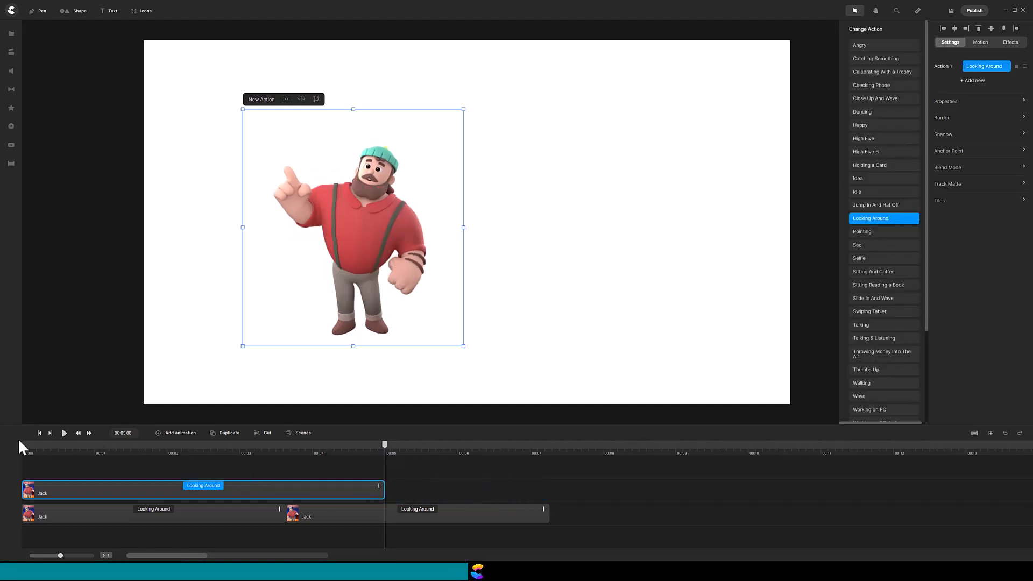
Scrub from the start of the timeline to preview the looping of the shortened Looking Around clip
click(41, 434)
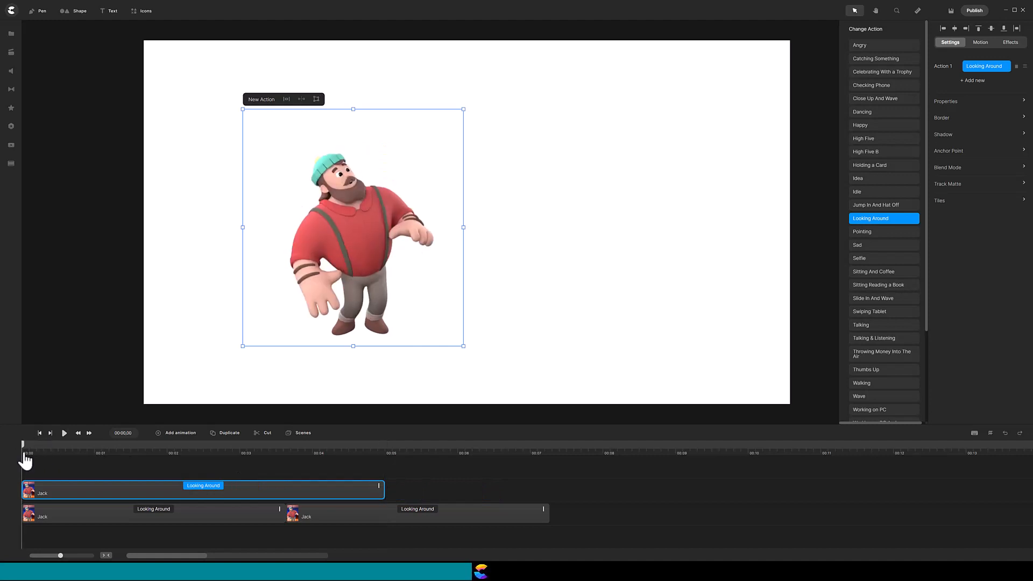
drag(25, 457, 379, 463)
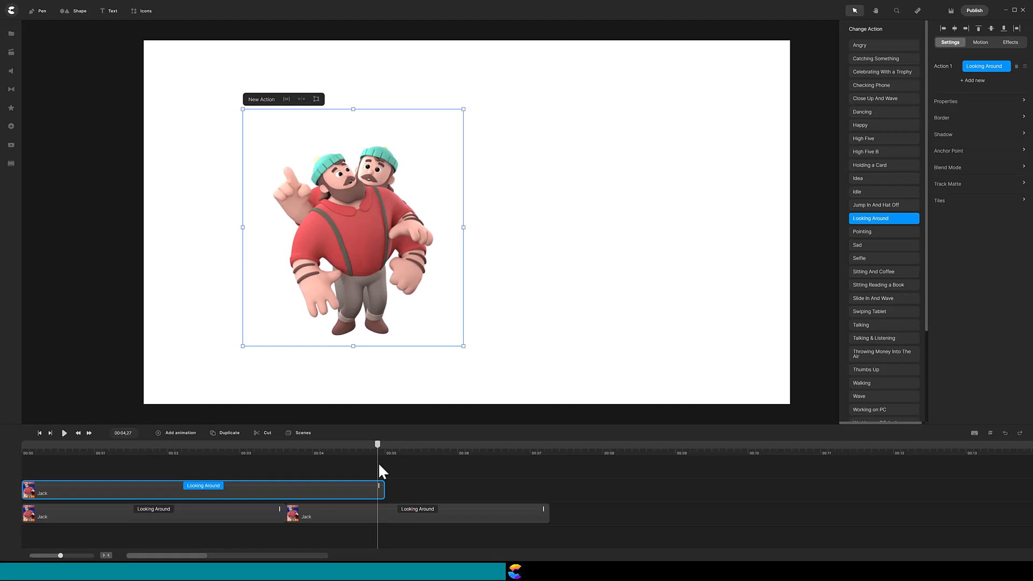
Extend the upper Looking Around clip to end at 00:06,00 and return the playhead to the start
click(456, 453)
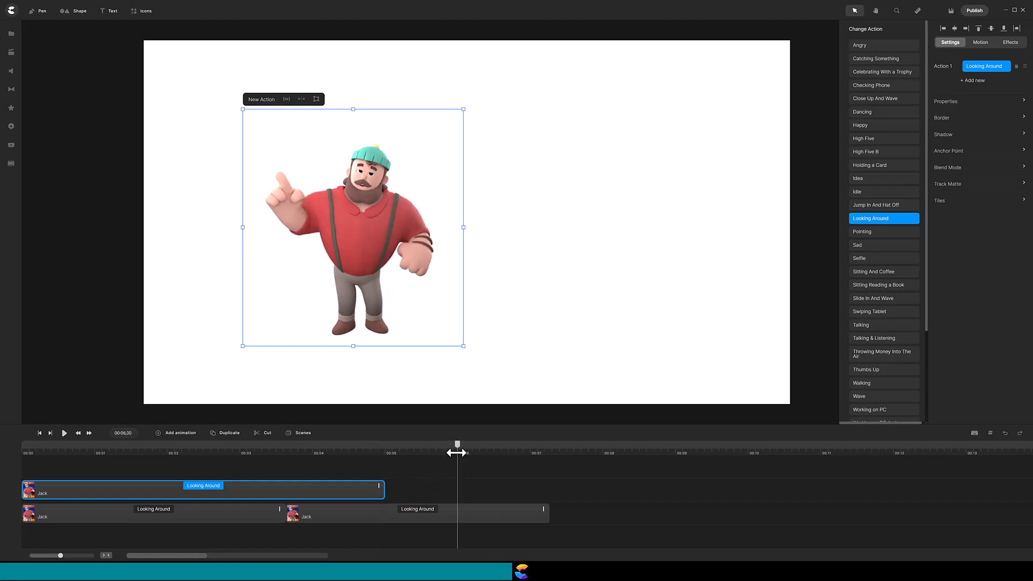
drag(378, 488, 454, 487)
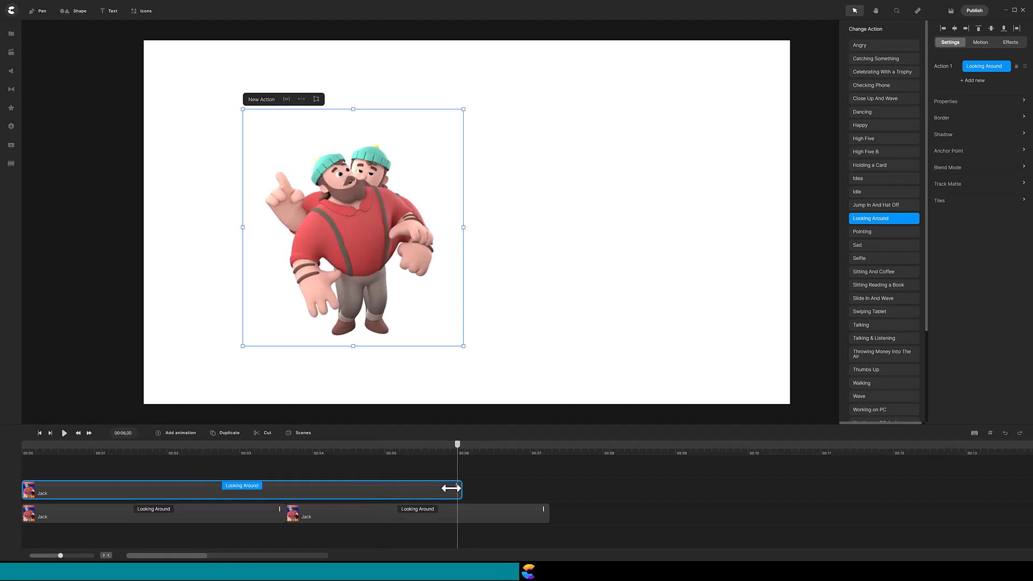
click(40, 434)
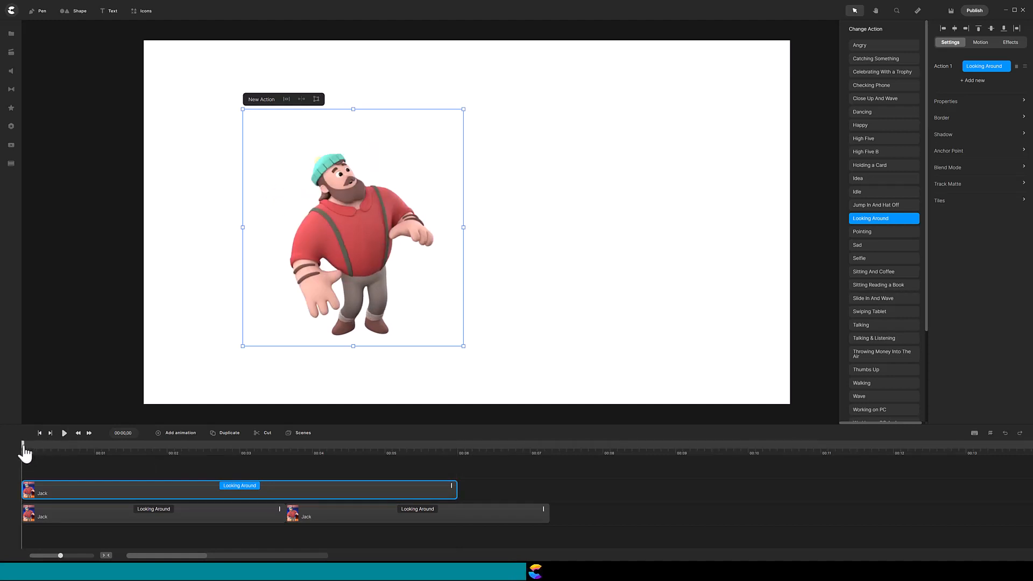
Preview the extended Looking Around clip against the pair below it, examining the frame at 00:05,27
key(space)
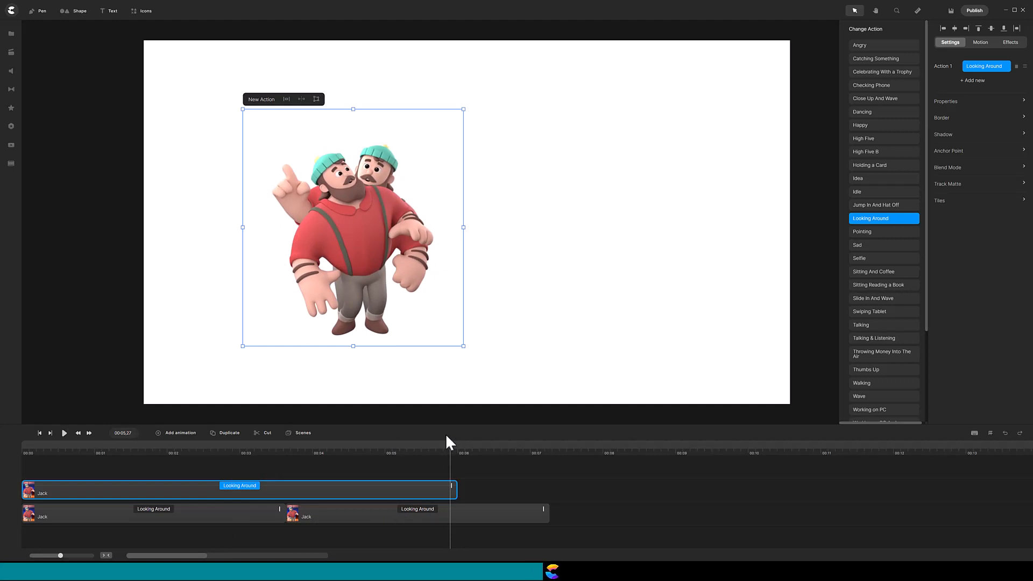
key(ctrl+s)
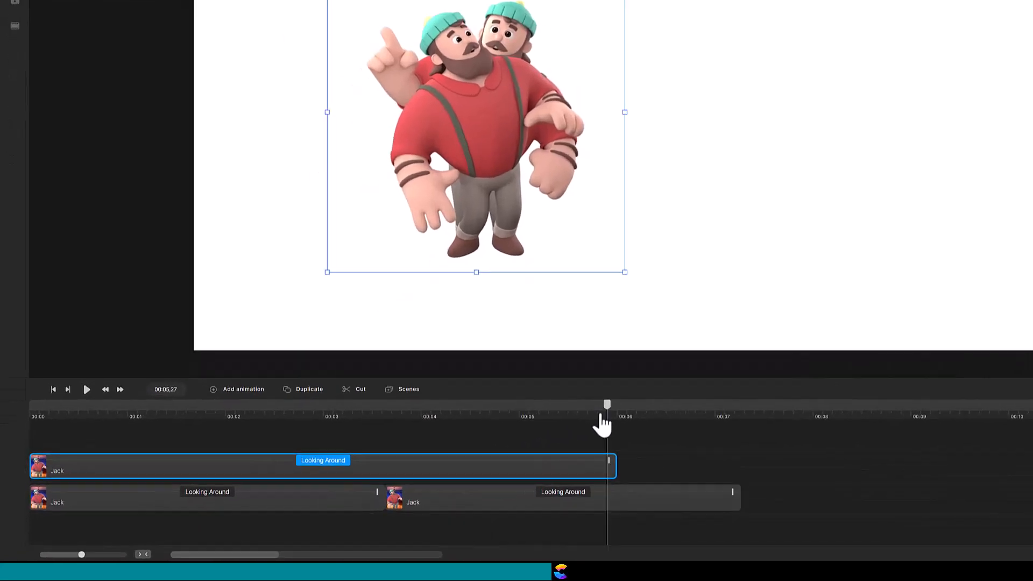
drag(447, 457, 423, 472)
drag(755, 392, 748, 399)
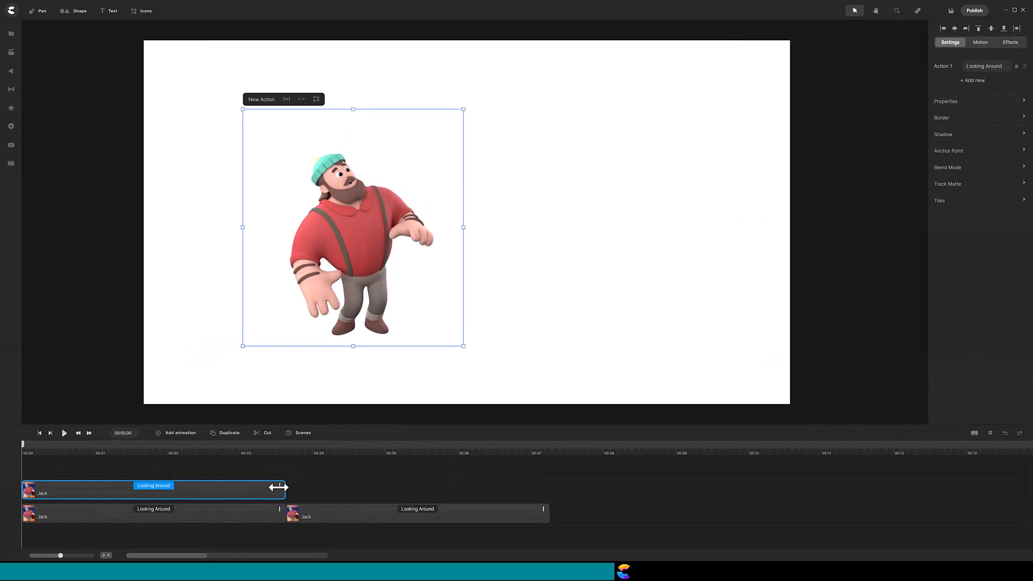
Lengthen the upper Looking Around clip slightly and check the pose at 00:02,08, and extend the clip past 00:05
mouse_move(278, 487)
mouse_down()
mouse_move(500, 489)
mouse_move(280, 494)
mouse_up()
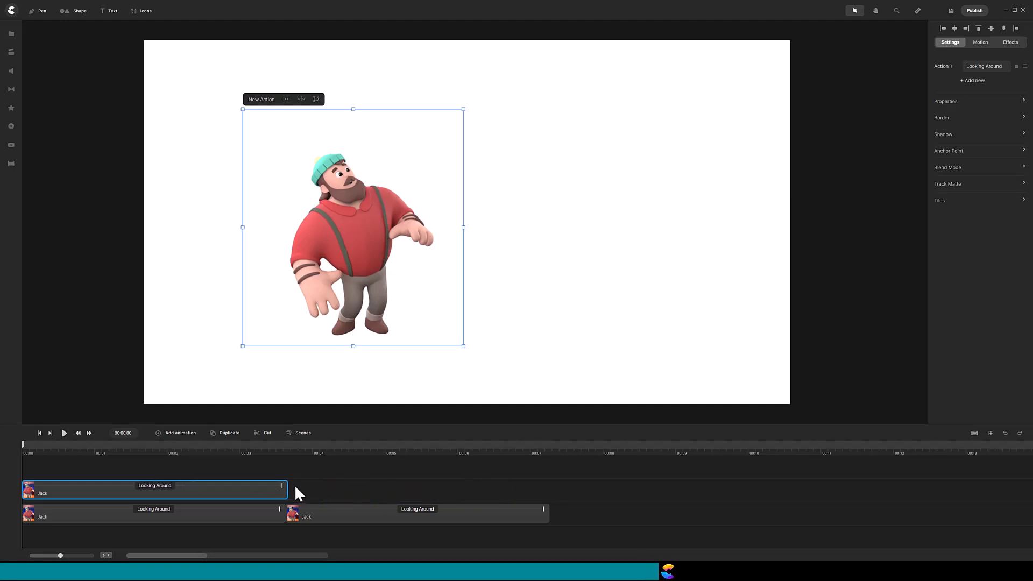
click(186, 450)
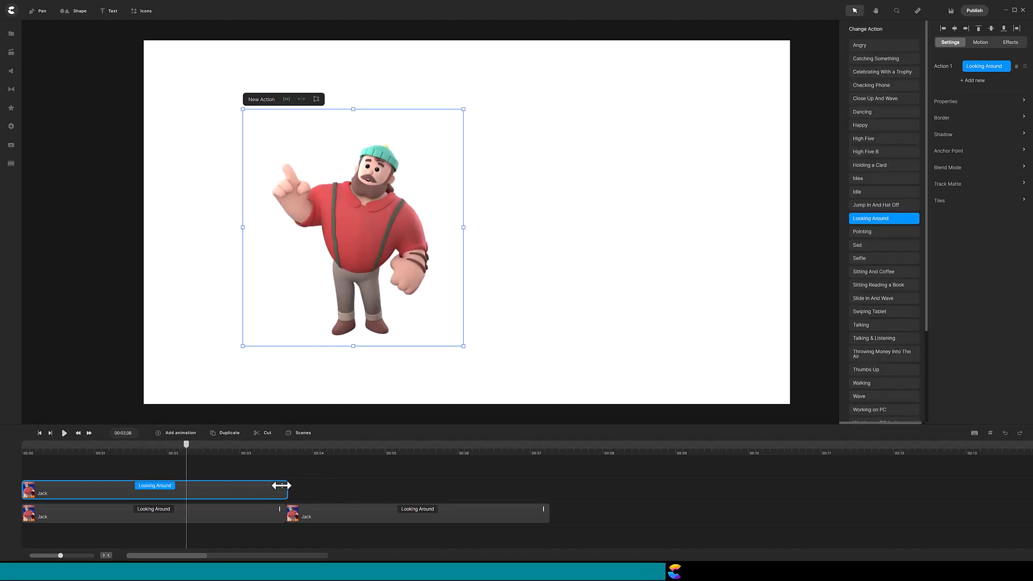
drag(280, 485, 418, 479)
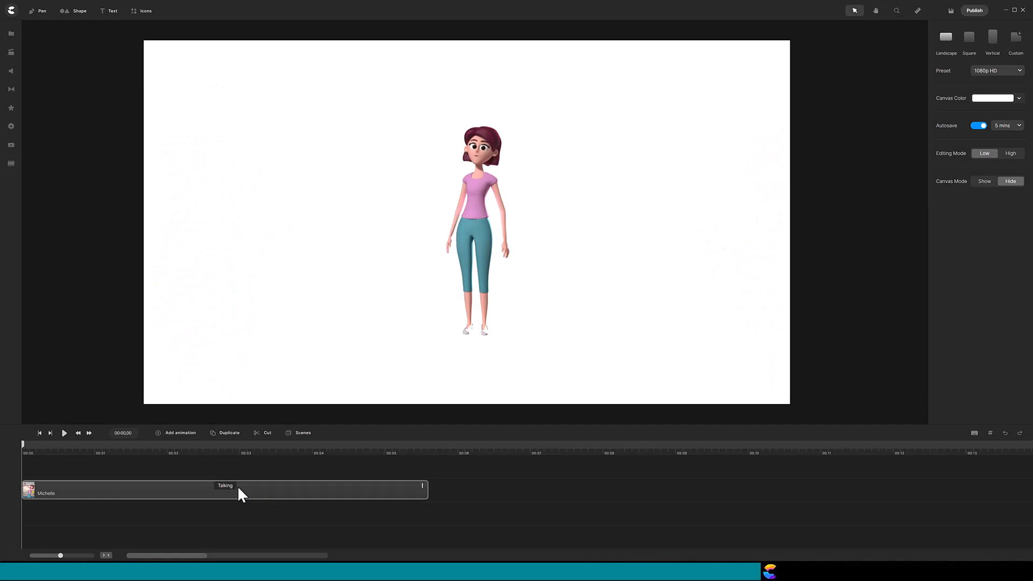
Disable both the starting and the ending animation of Michelle's Talking action
mouse_move(231, 485)
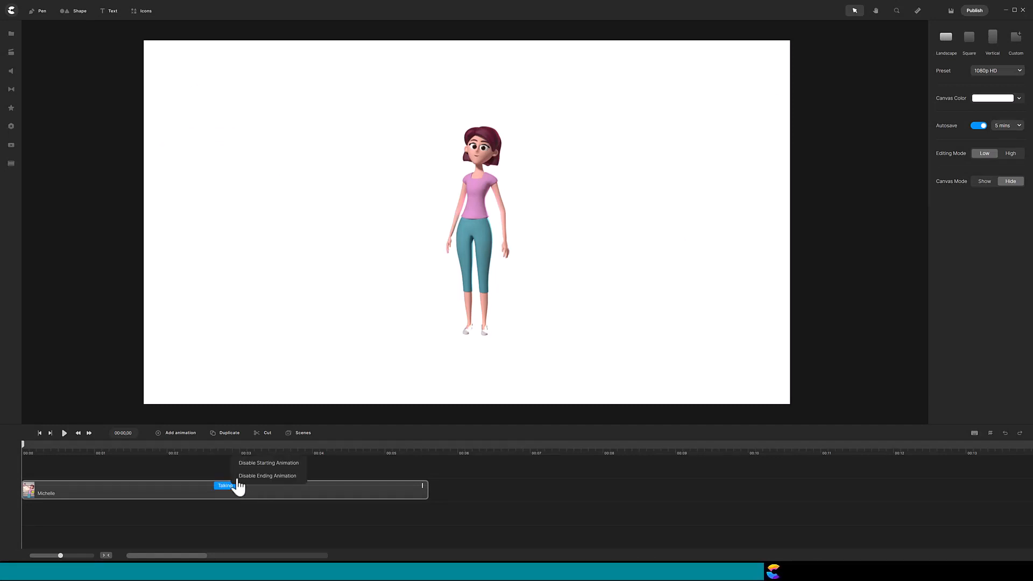
click(249, 466)
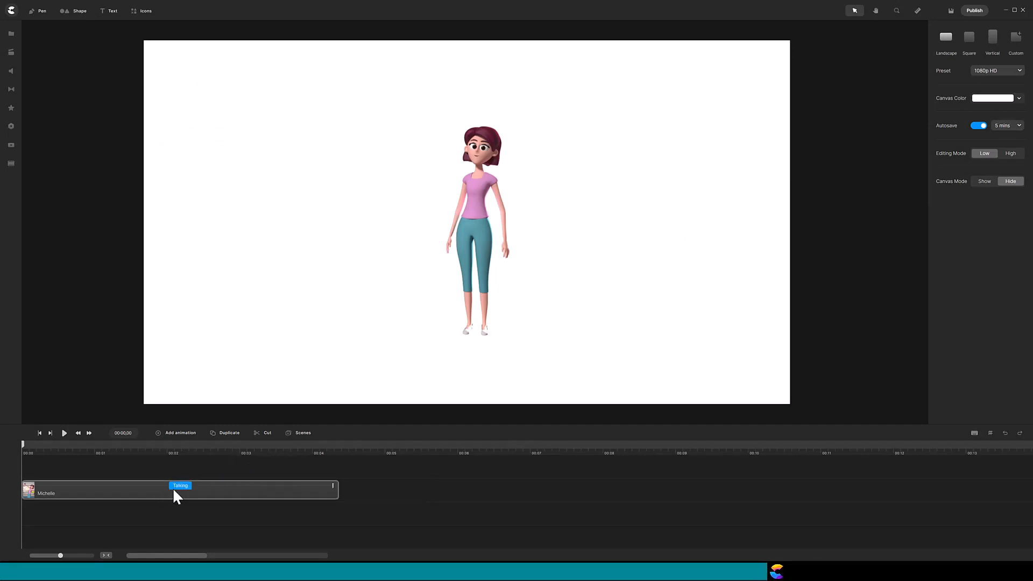
mouse_move(175, 488)
click(211, 478)
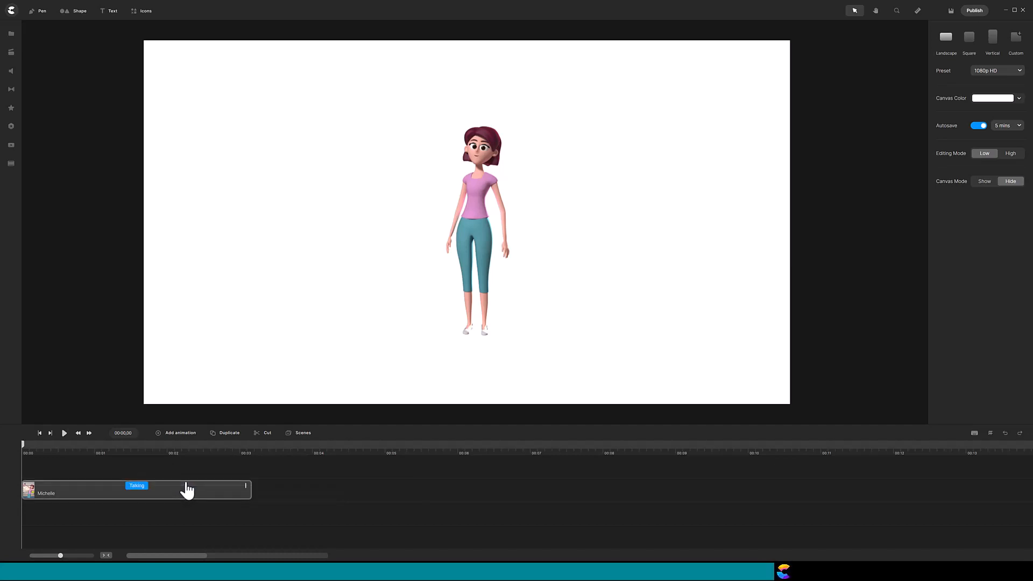
Duplicate Michelle's Talking clip and place the copies end to end on the same track
click(214, 493)
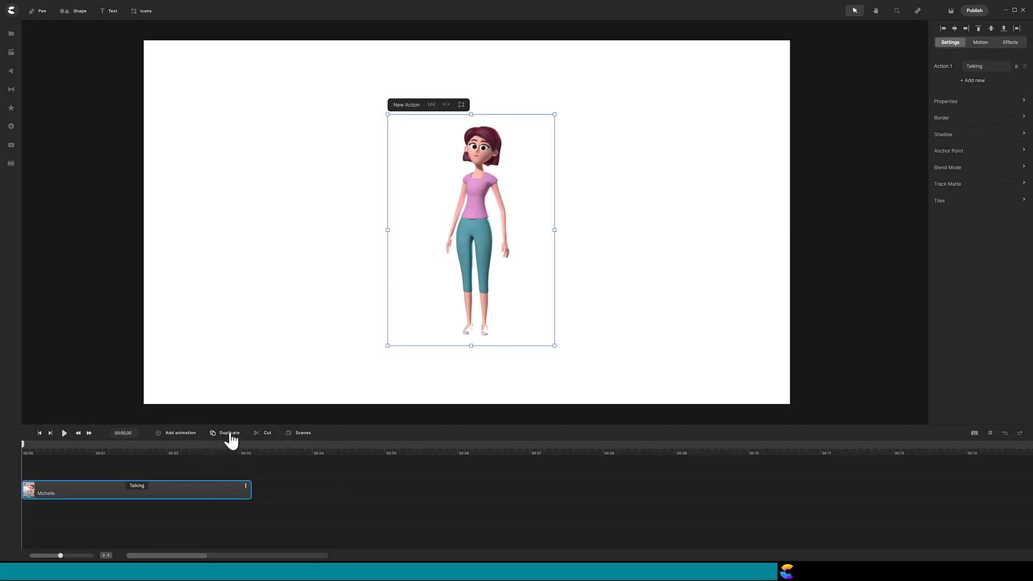
click(230, 433)
drag(211, 492, 423, 514)
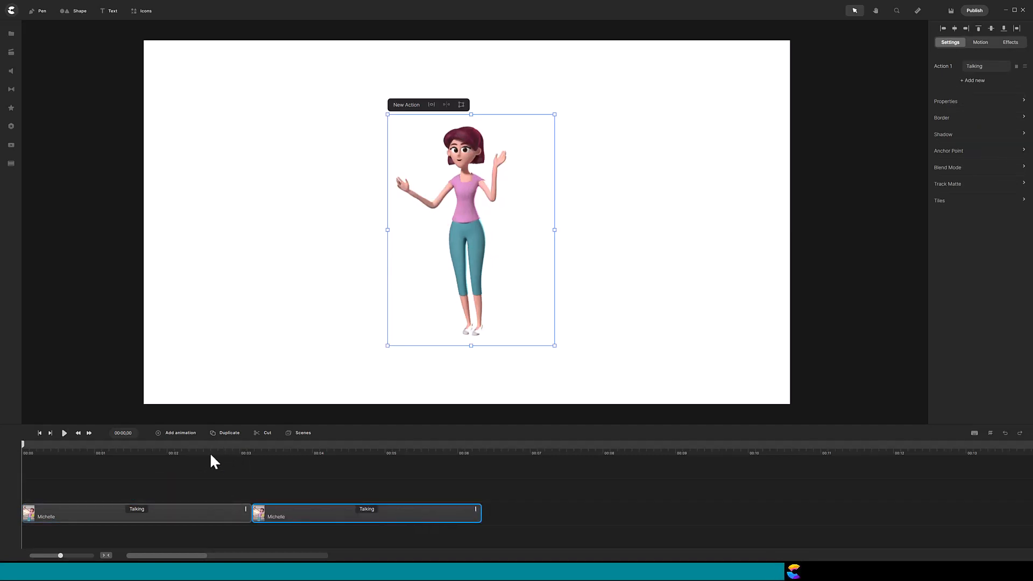
Duplicate the first Talking clip onto a new track and extend the duplicate to end shortly before 00:05
click(182, 514)
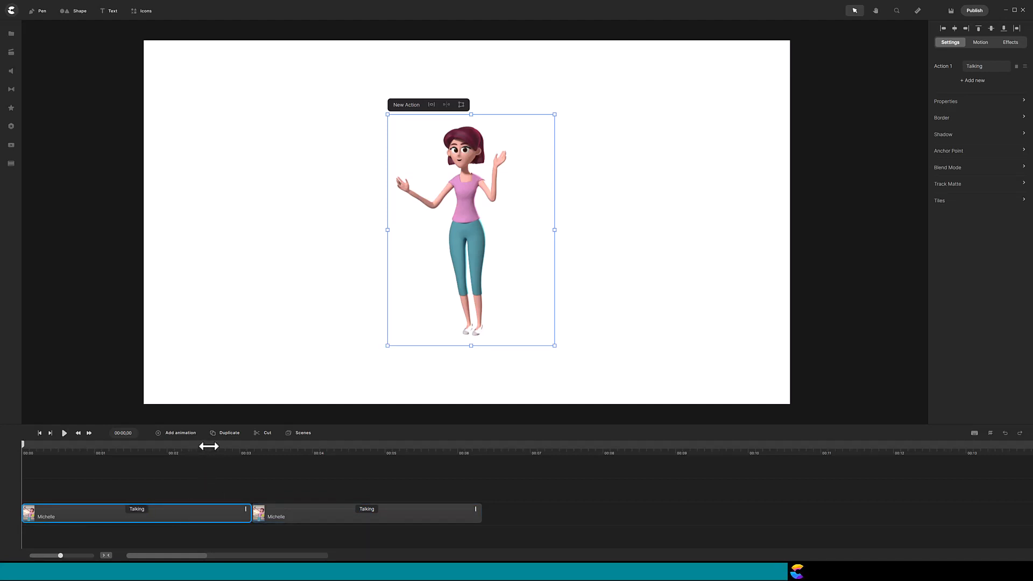
click(227, 436)
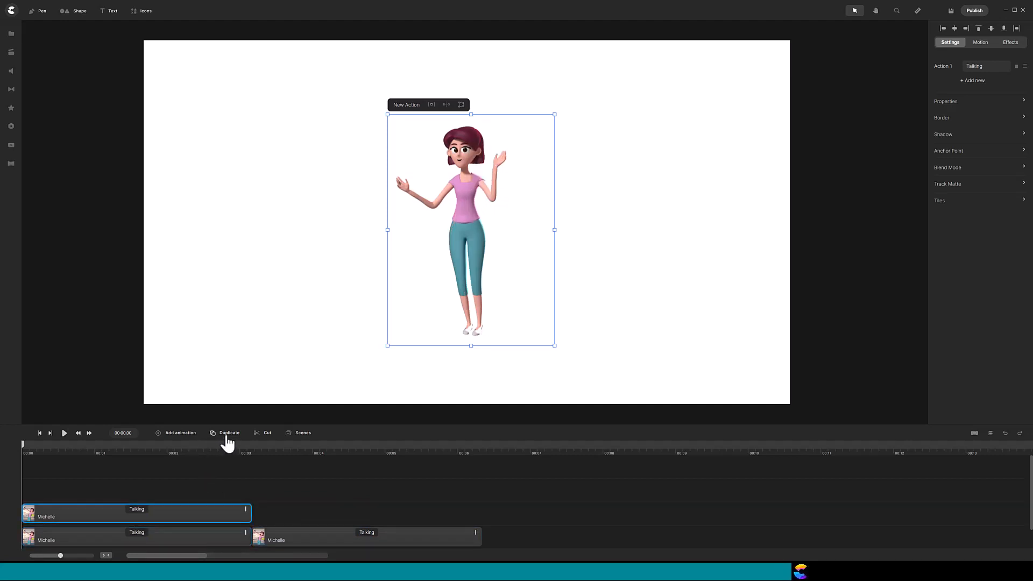
click(159, 453)
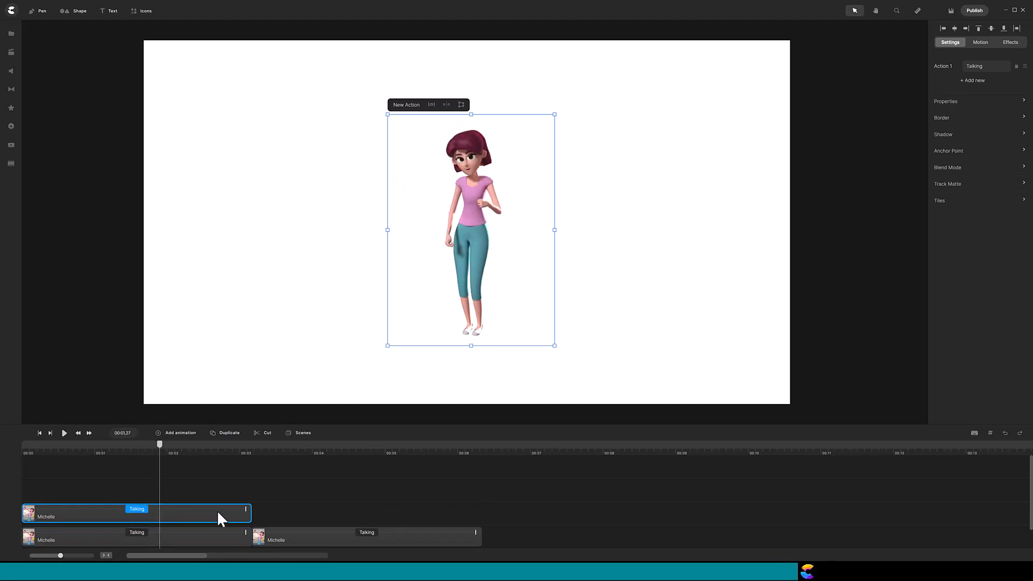
drag(249, 511, 376, 536)
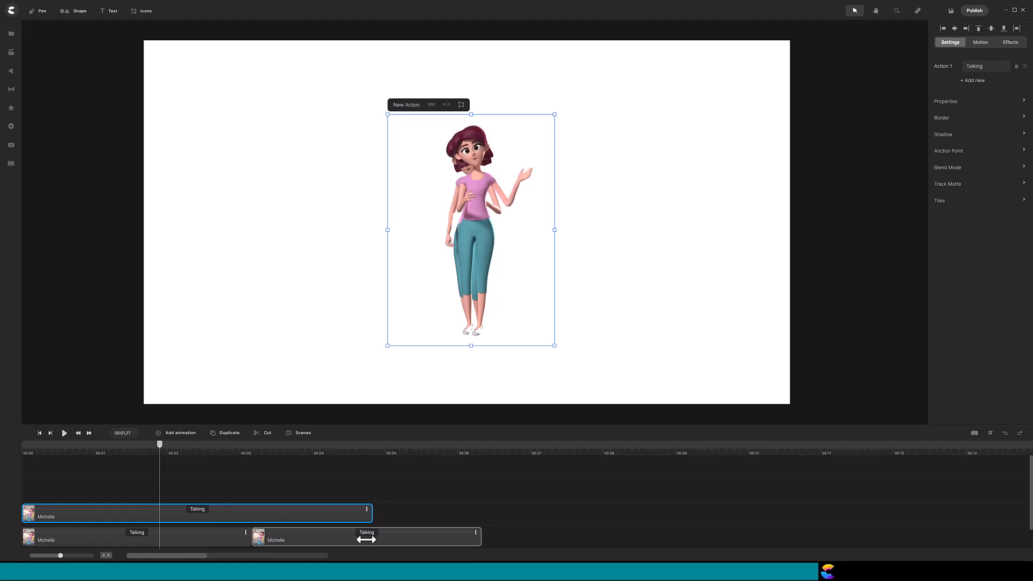
click(358, 540)
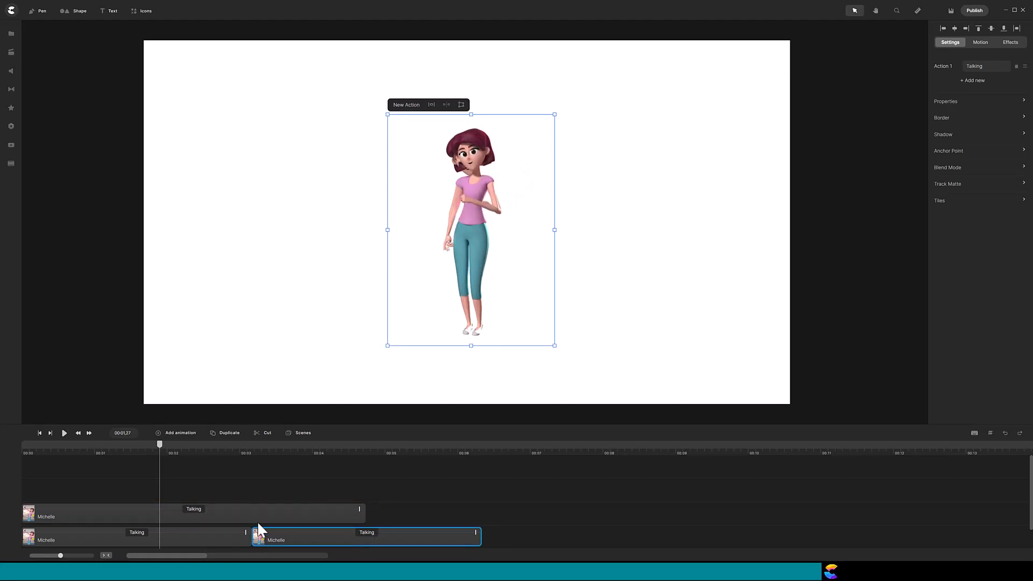
Rename the extended Talking clip as Slower, and duplicate it with one copy moved to start at about 00:08
right_click(223, 515)
click(253, 448)
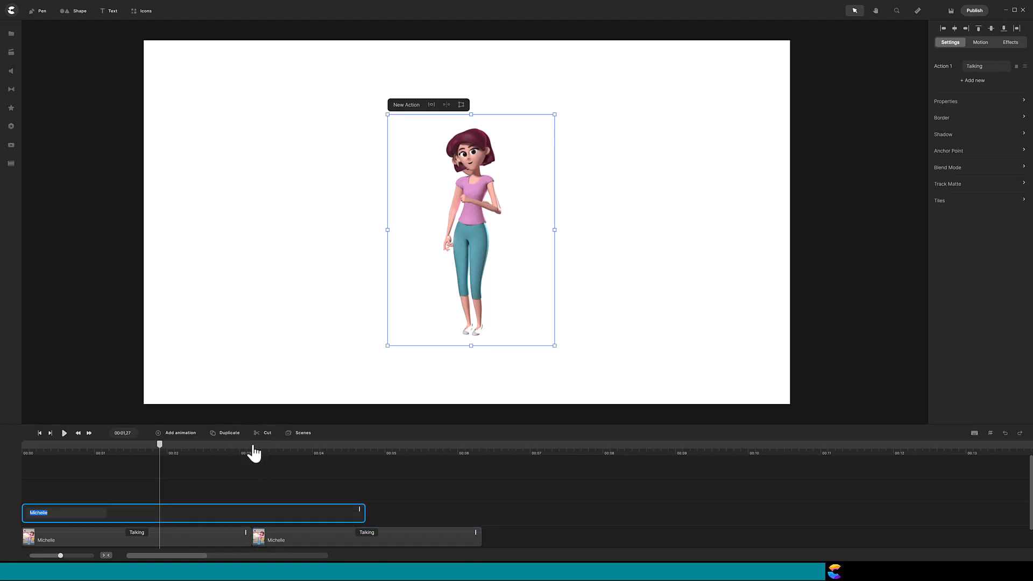
text(Slower)
key(Return)
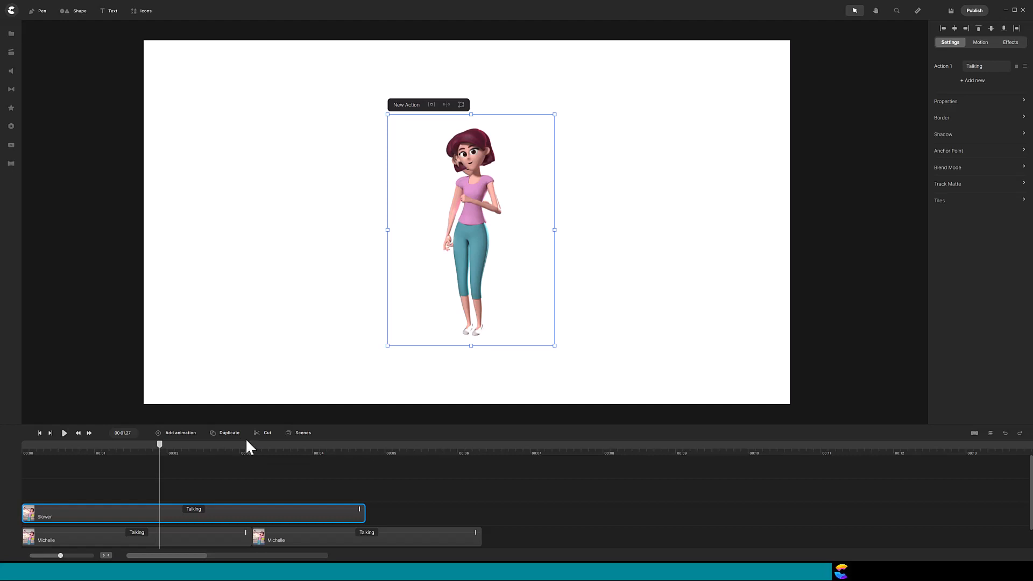
click(232, 437)
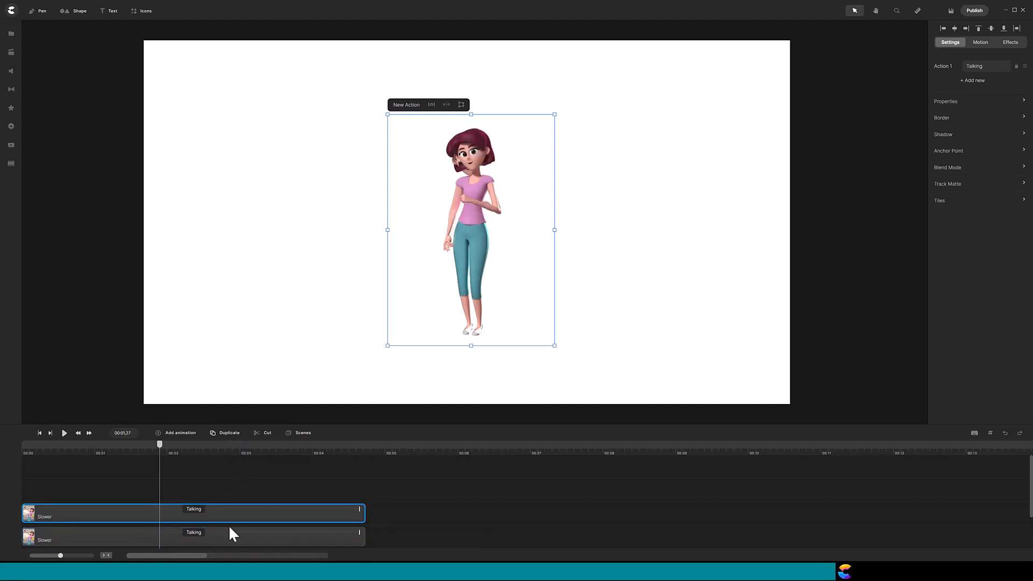
drag(231, 537, 825, 502)
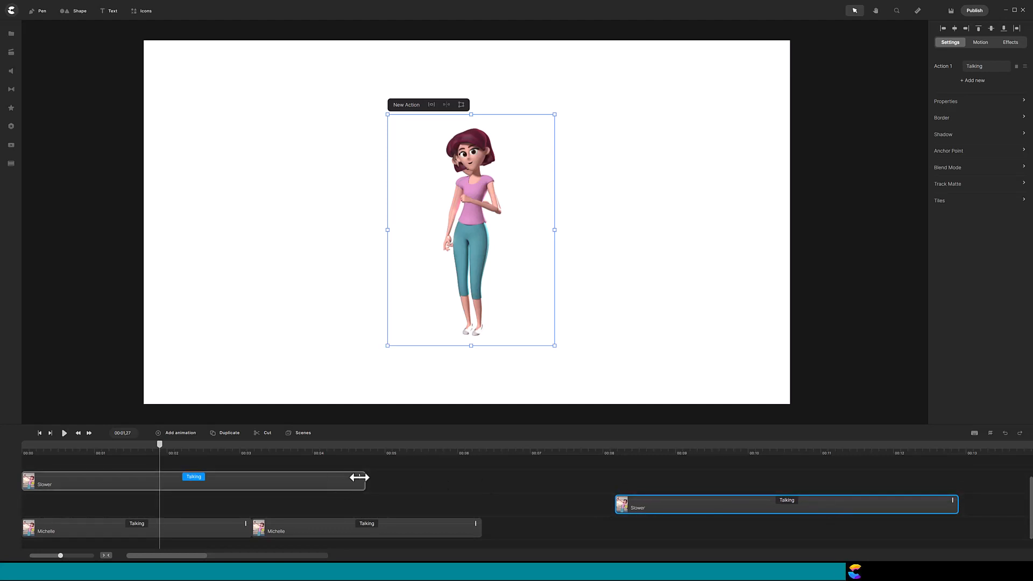
Lengthen the Slower clip at the start of the timeline slightly and rename it as Faster
mouse_move(358, 478)
mouse_down()
mouse_move(370, 478)
mouse_move(354, 487)
mouse_move(363, 487)
mouse_up()
click(364, 486)
right_click(293, 483)
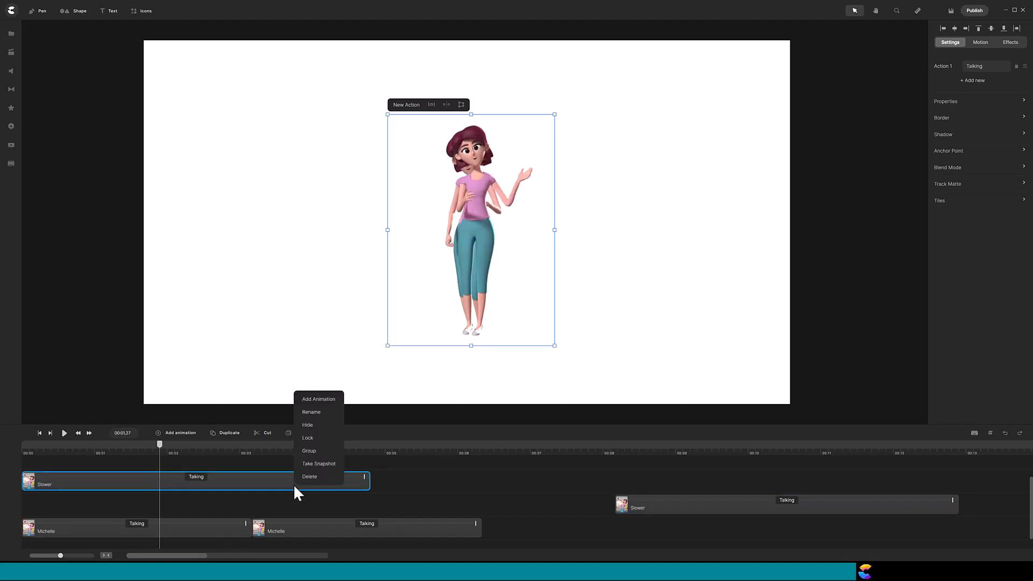
click(322, 413)
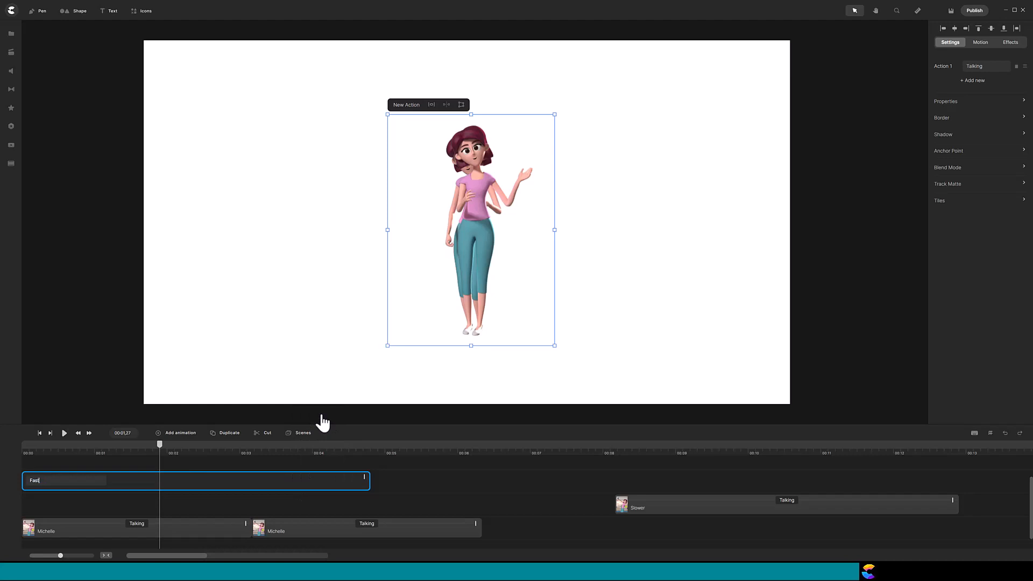
key(Return)
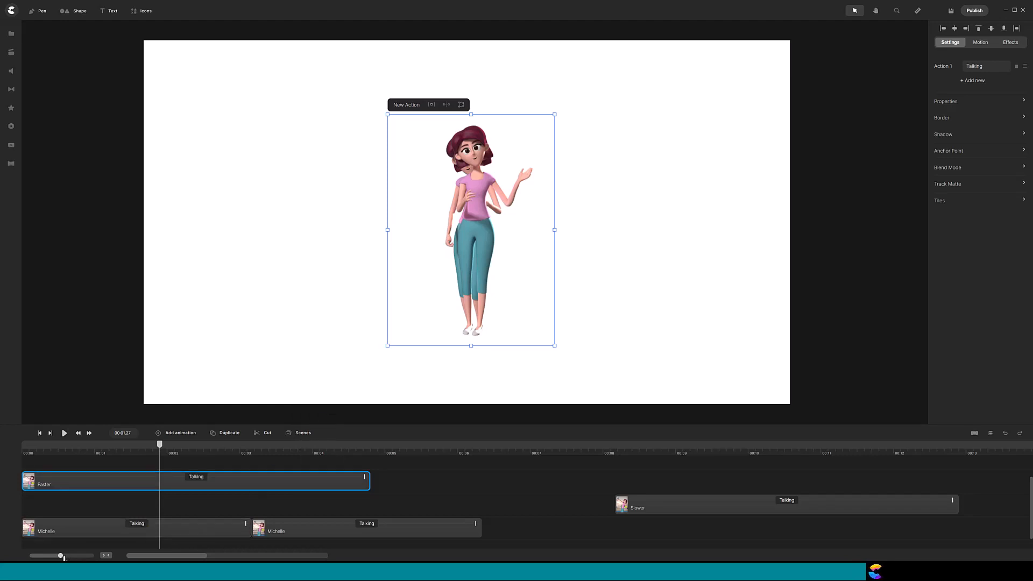
Place the Slower and Faster clips end to end after the first Michelle clip, moving the second Michelle clip to about 00:14
drag(60, 555, 46, 555)
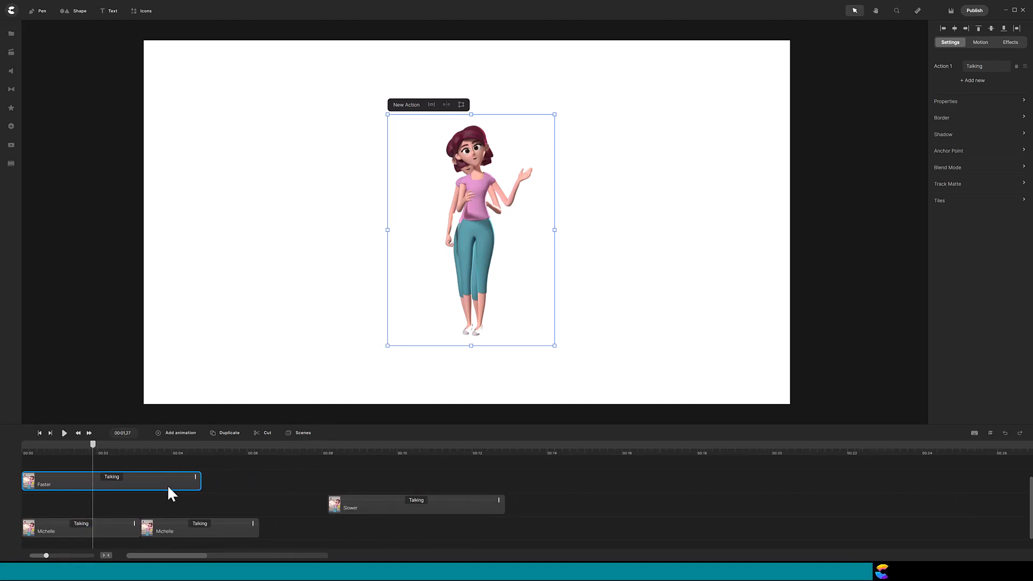
drag(168, 487, 666, 491)
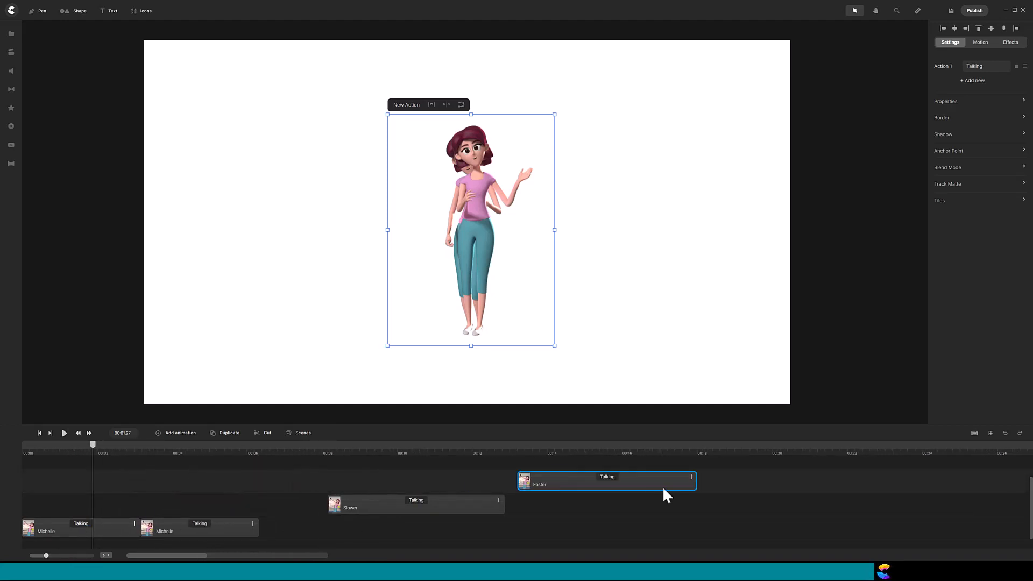
click(228, 434)
key(ctrl+z)
drag(210, 519, 256, 507)
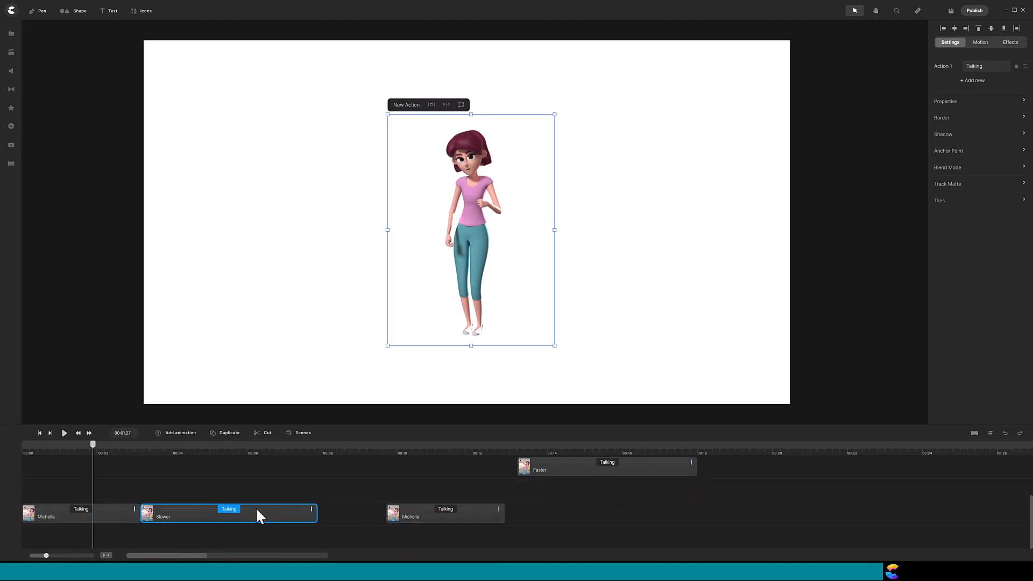
drag(414, 518, 584, 513)
drag(591, 473, 396, 526)
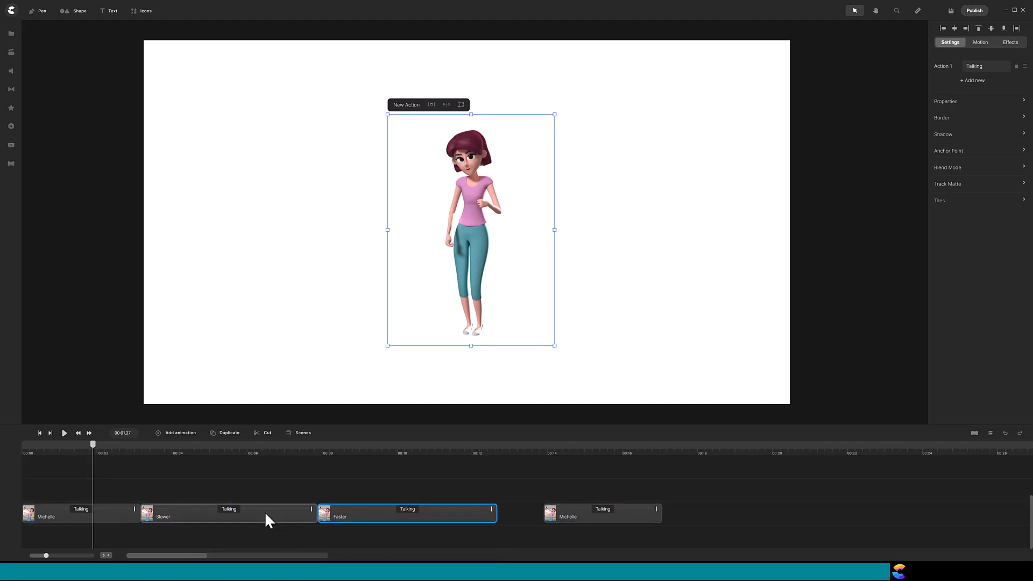
Duplicate the Slower clip, place the copy directly after Faster, and attach the last Michelle clip to its end
click(232, 510)
click(219, 434)
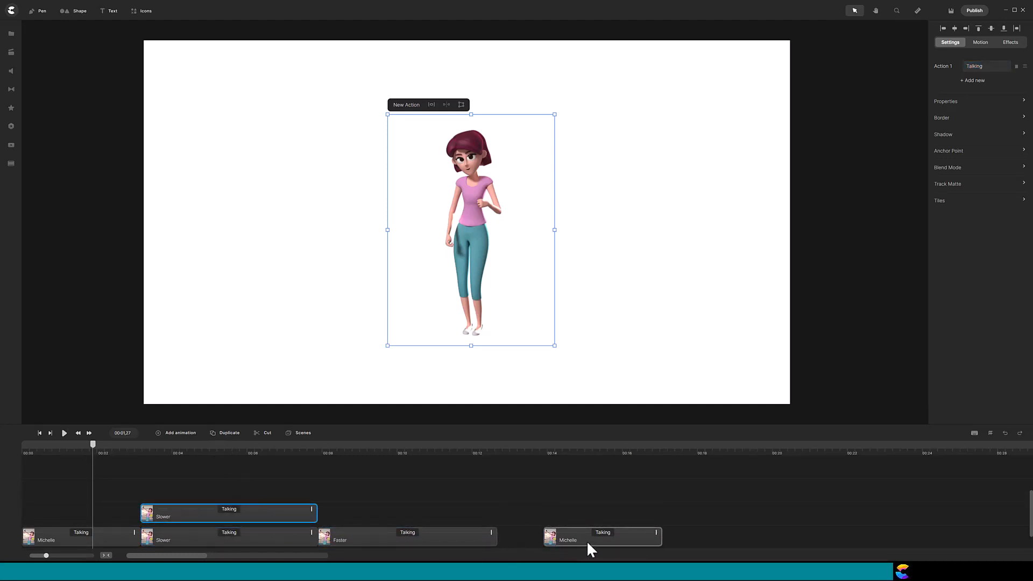
drag(592, 538, 761, 543)
drag(291, 512, 641, 535)
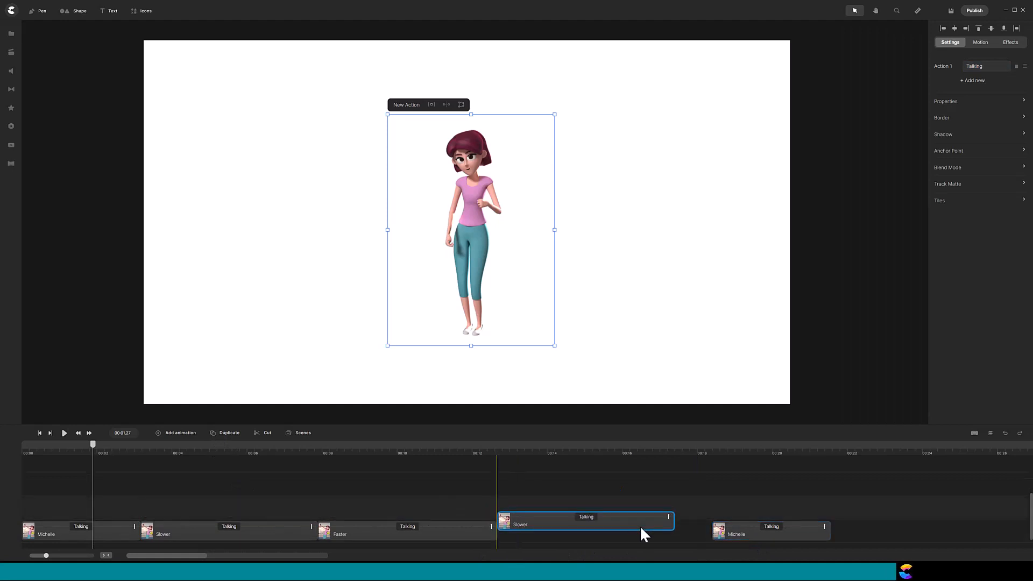
drag(733, 534, 698, 540)
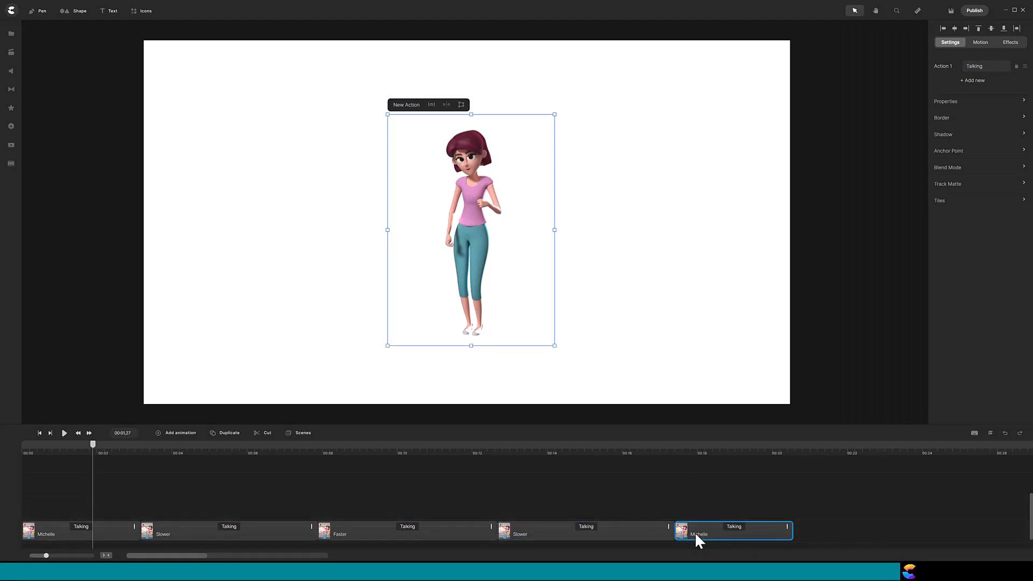